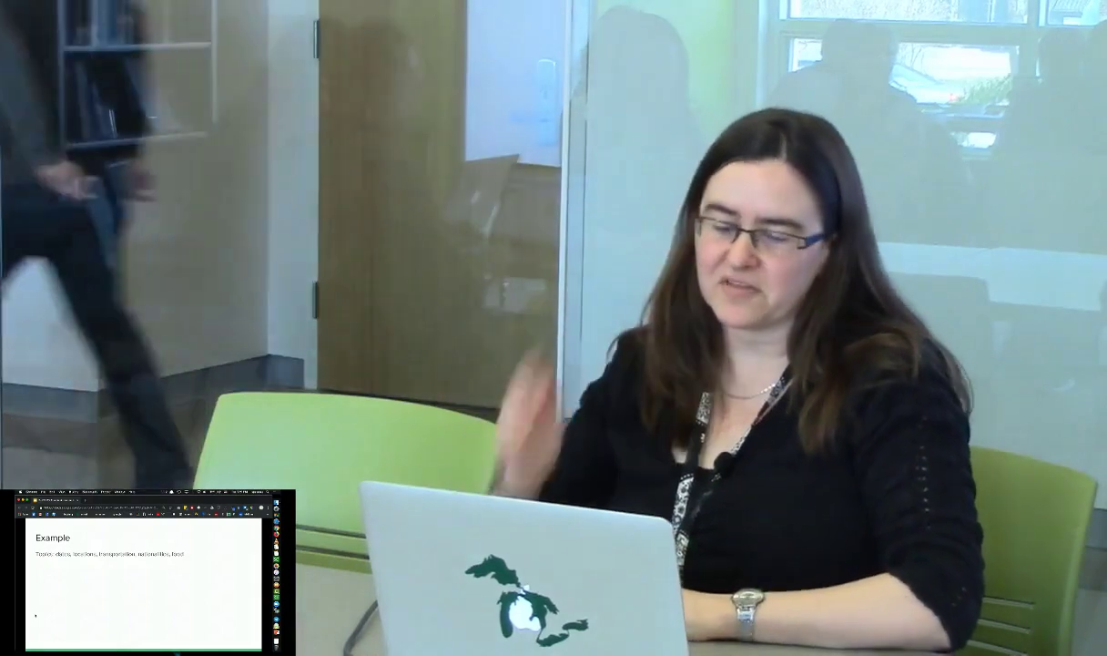
Advance to the Conference organizer slide, open its linked H5P scenario and start the scenario from its title page.
key(Right)
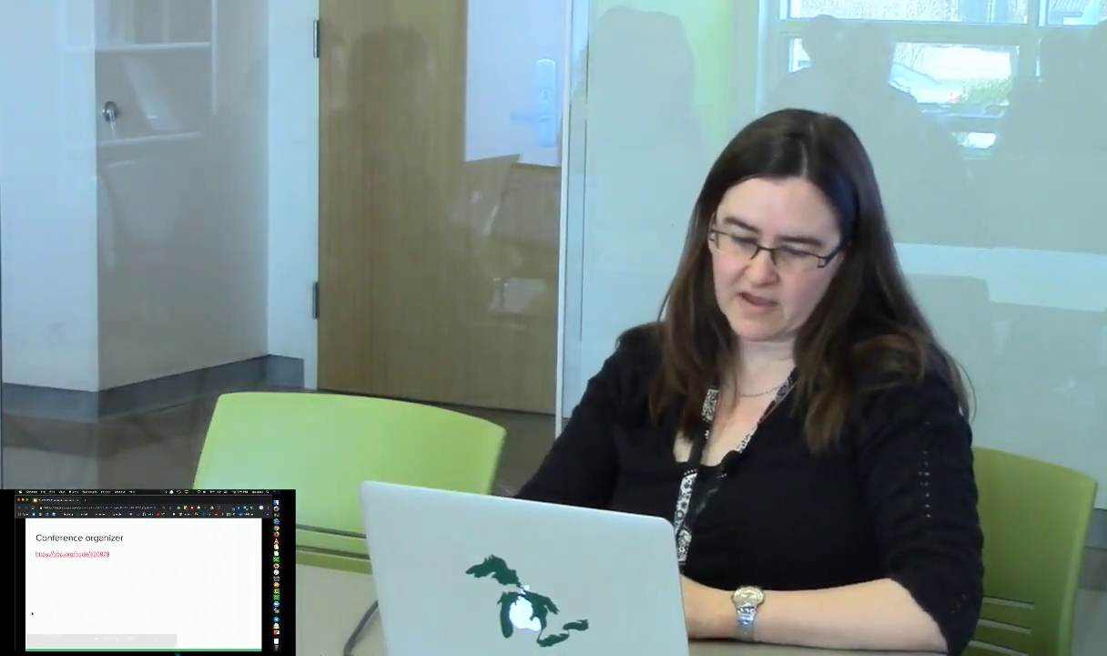
click(82, 554)
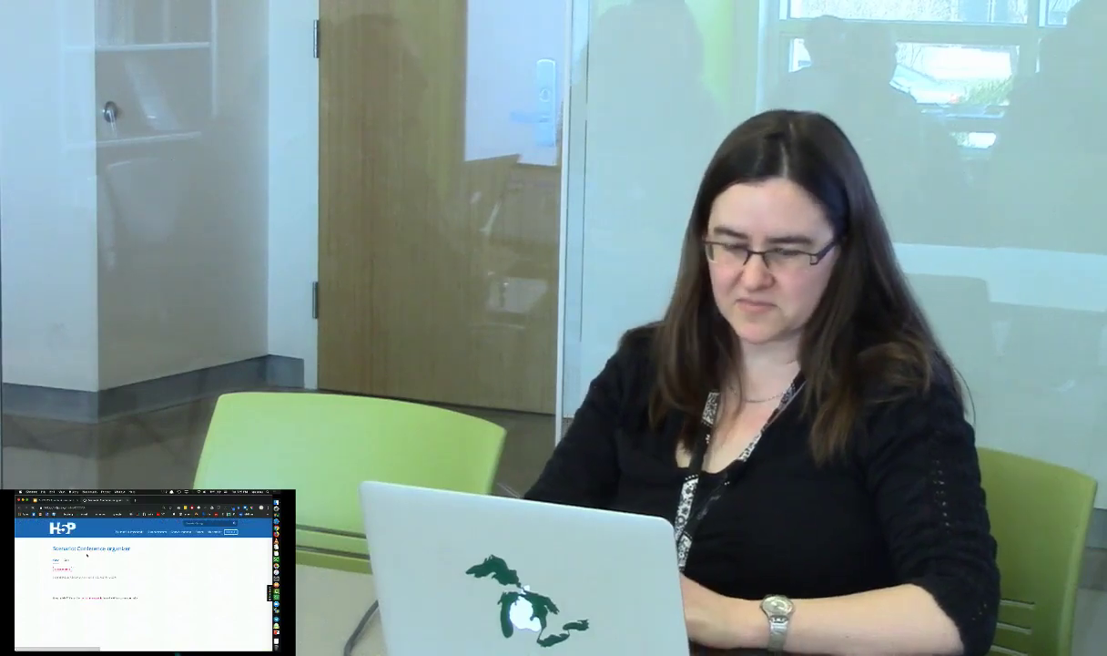
scroll(136, 574, down, 3)
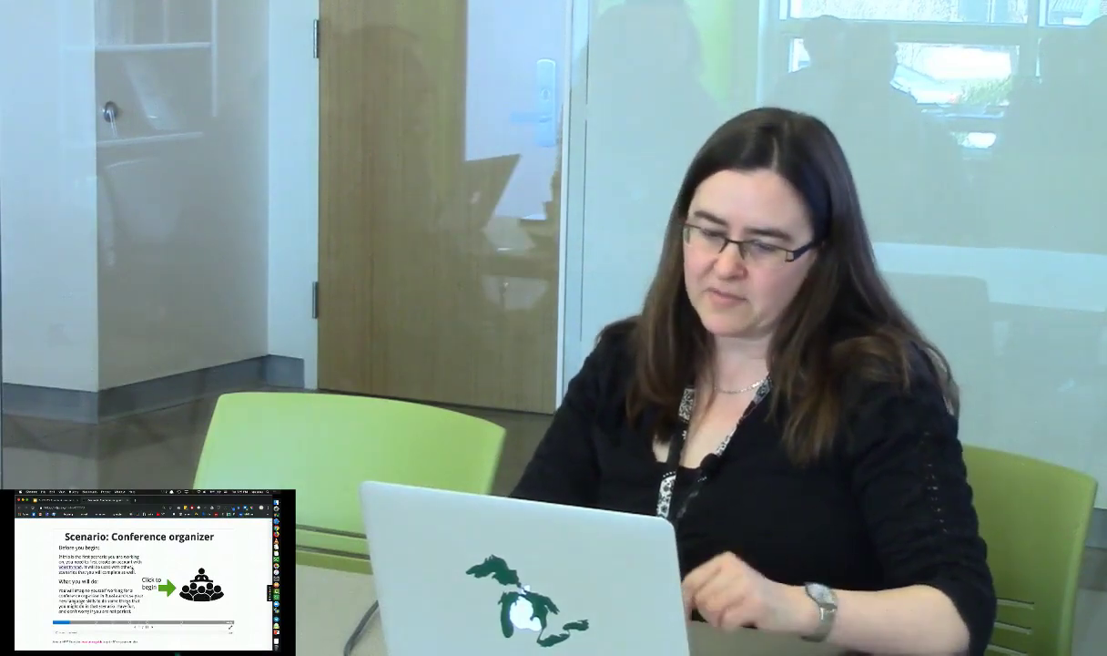
click(166, 587)
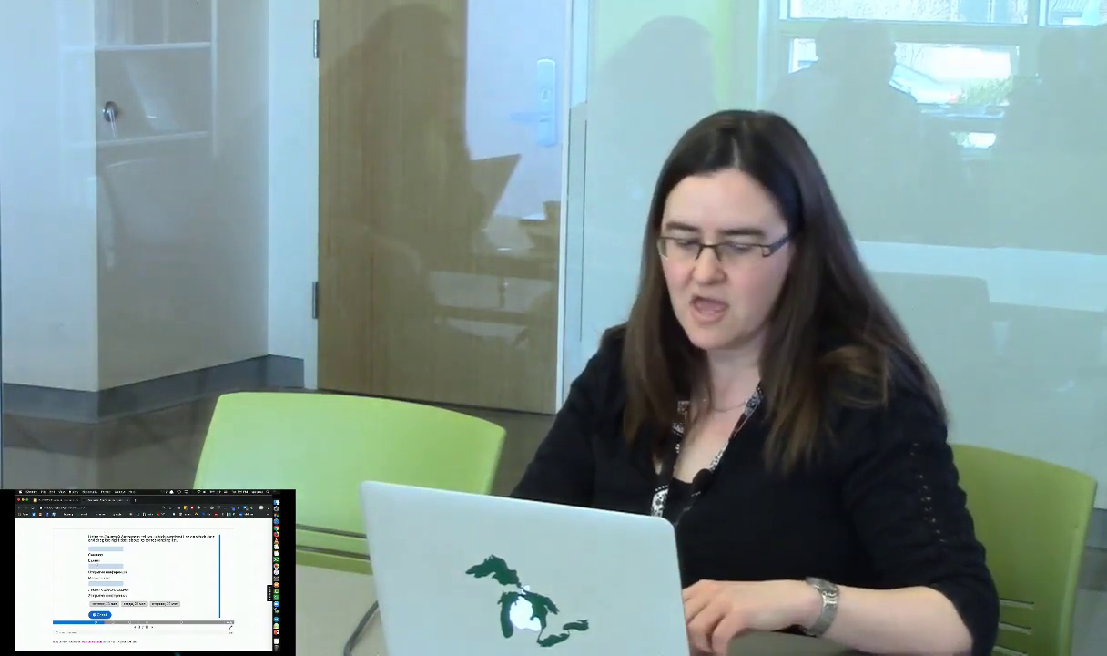
Go past the conference program to the shuttle schedule activity on slide 5, view email 1, and close it.
click(152, 628)
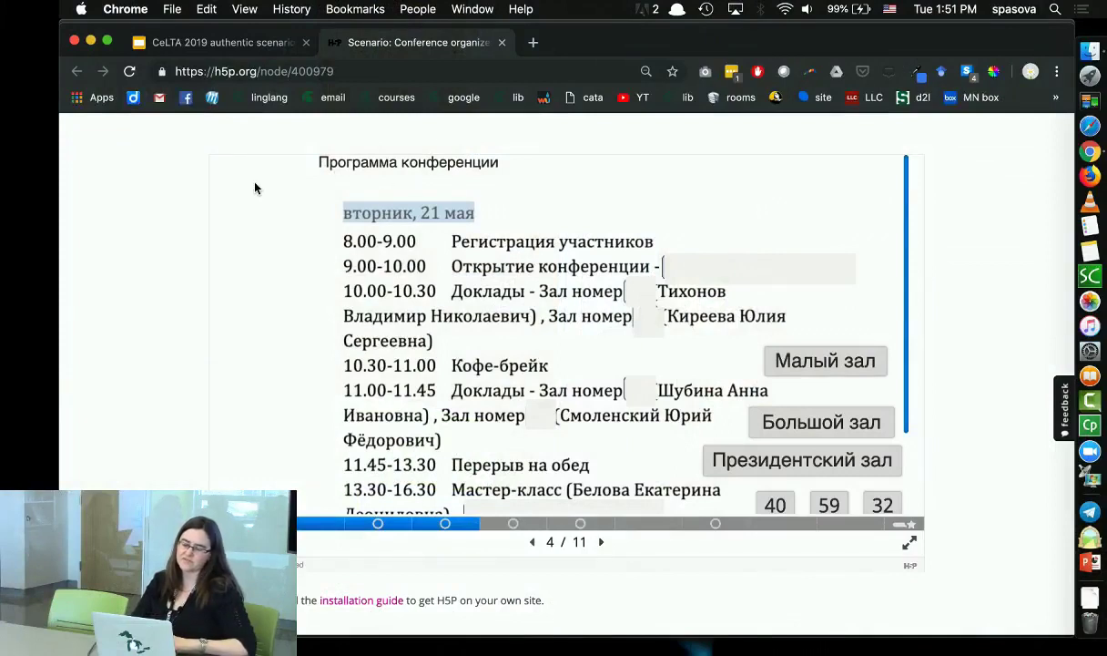
click(601, 544)
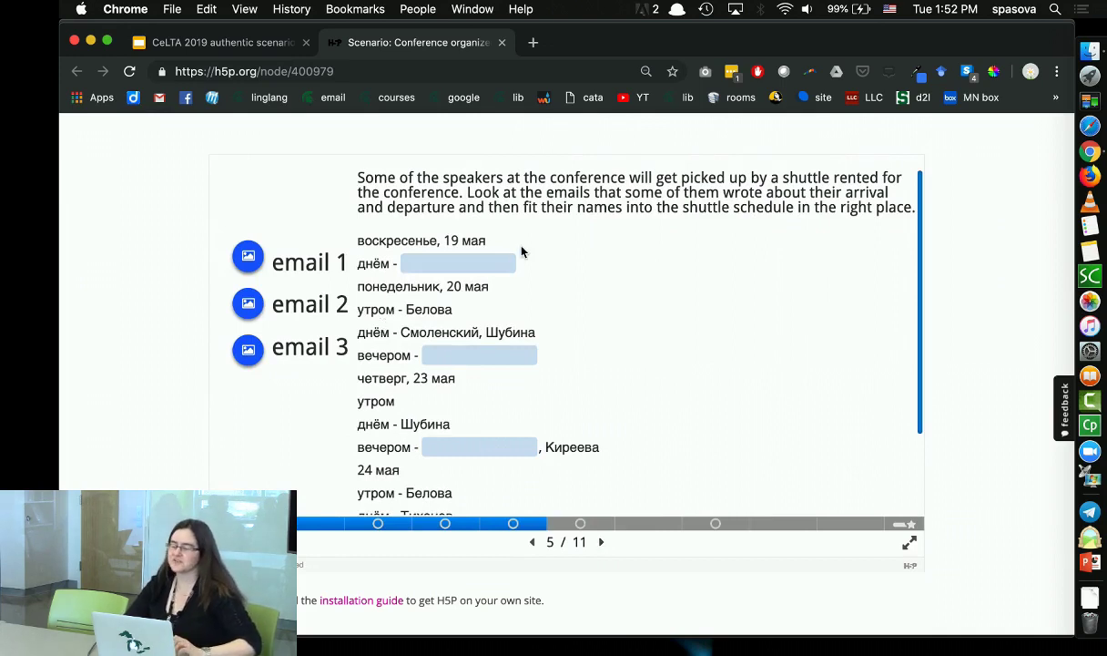
click(246, 258)
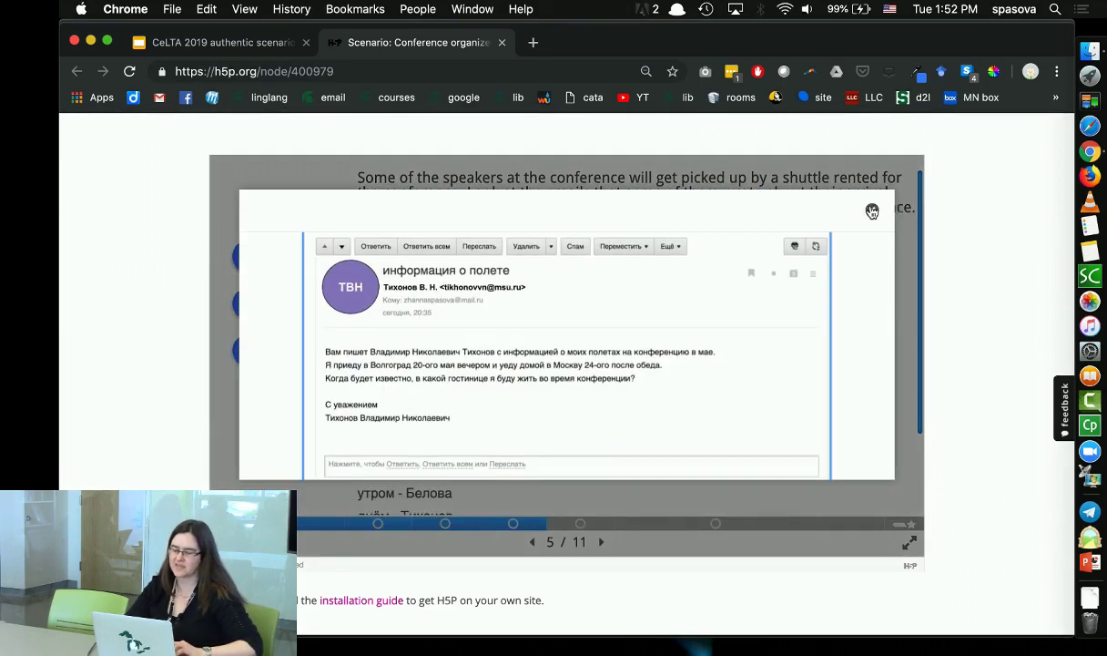
click(872, 211)
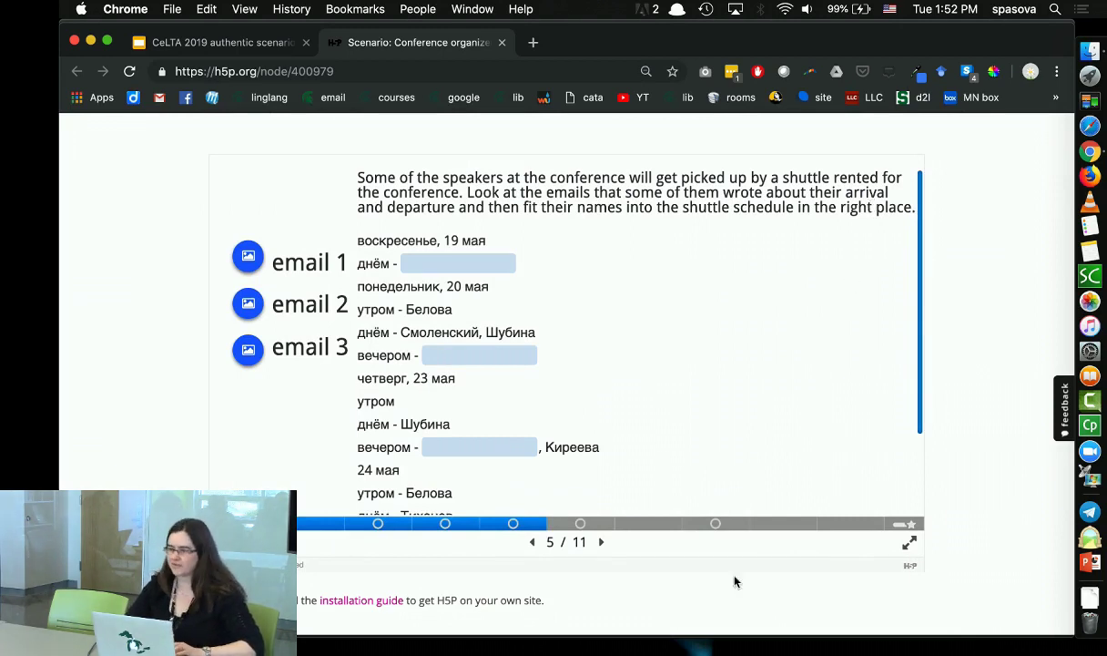
Page through the email questions, the flight email and the room-door activity up to slide 9 of the scenario.
click(602, 543)
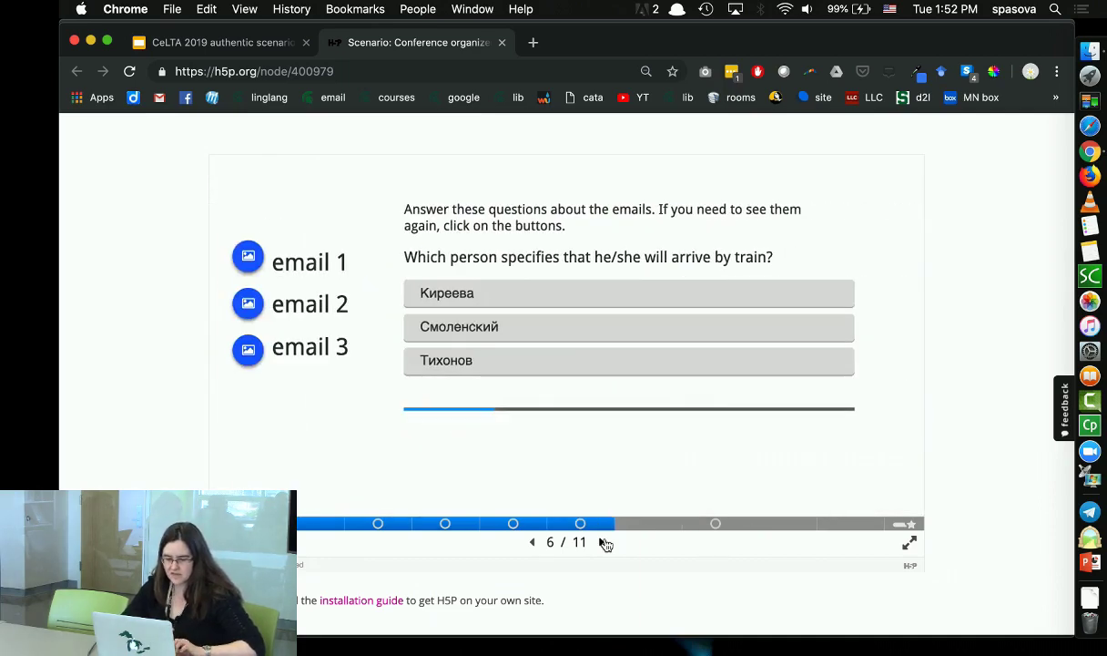
click(603, 543)
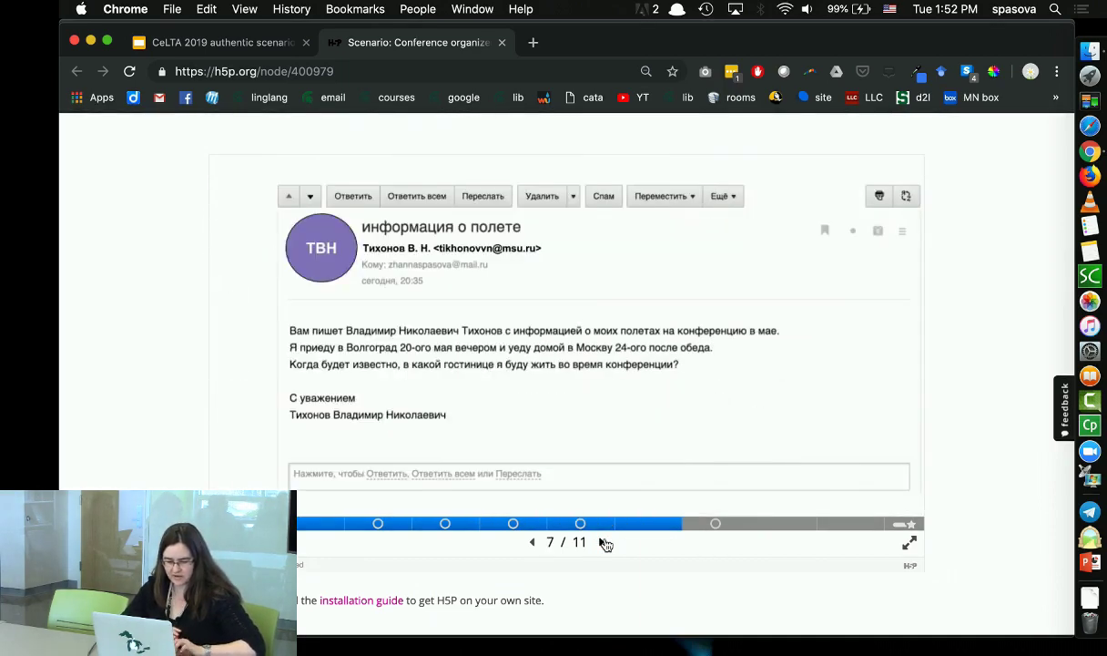
click(604, 542)
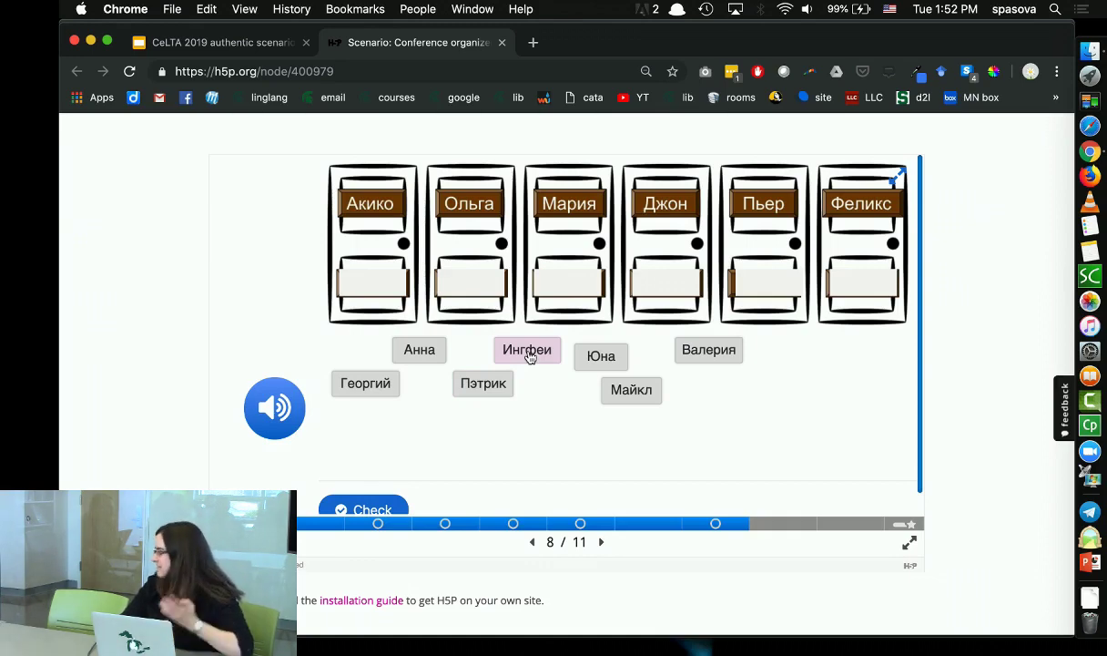
click(610, 556)
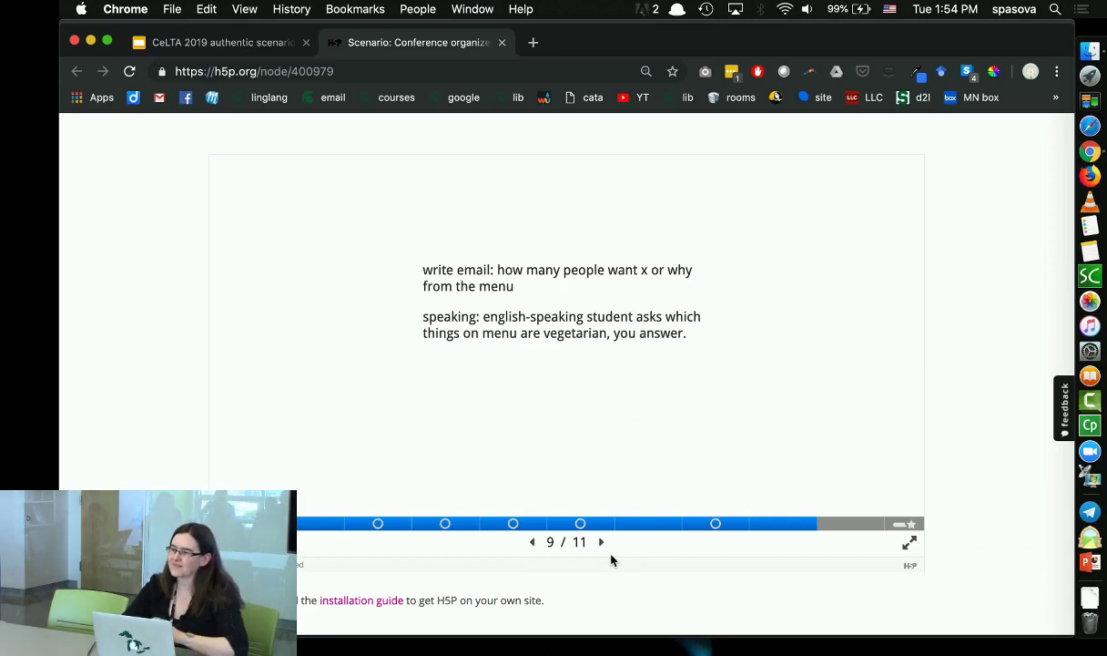
Return to the CeLTA 2019 slides, preview the H5P and questions slides, and go back to the Brainstorm slide.
click(194, 43)
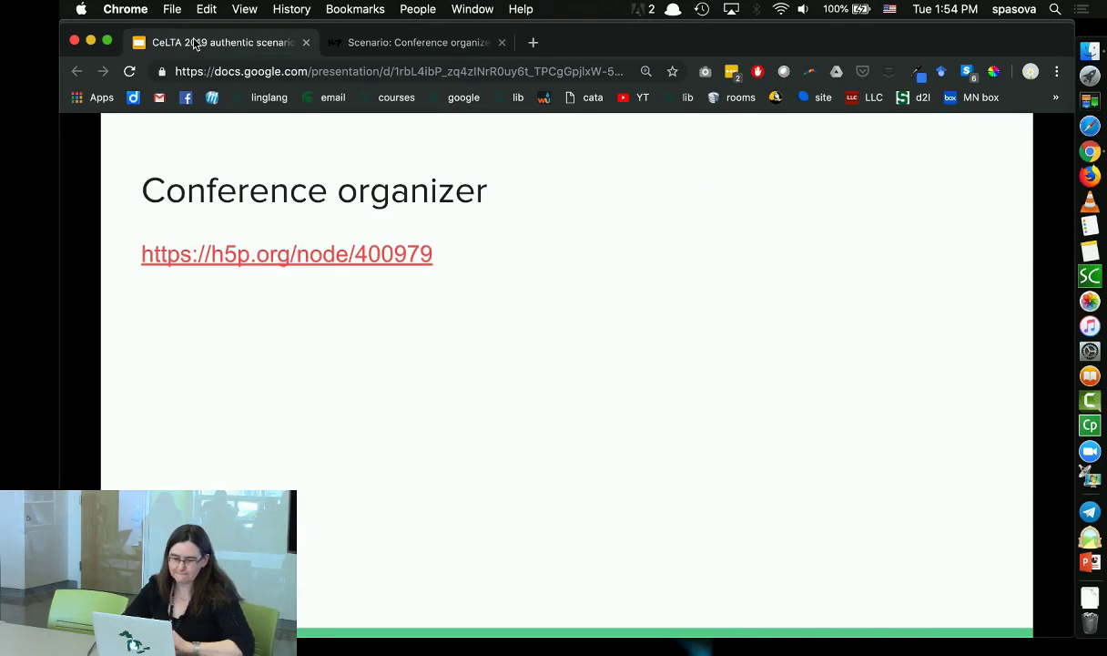
key(Right)
key(Right)
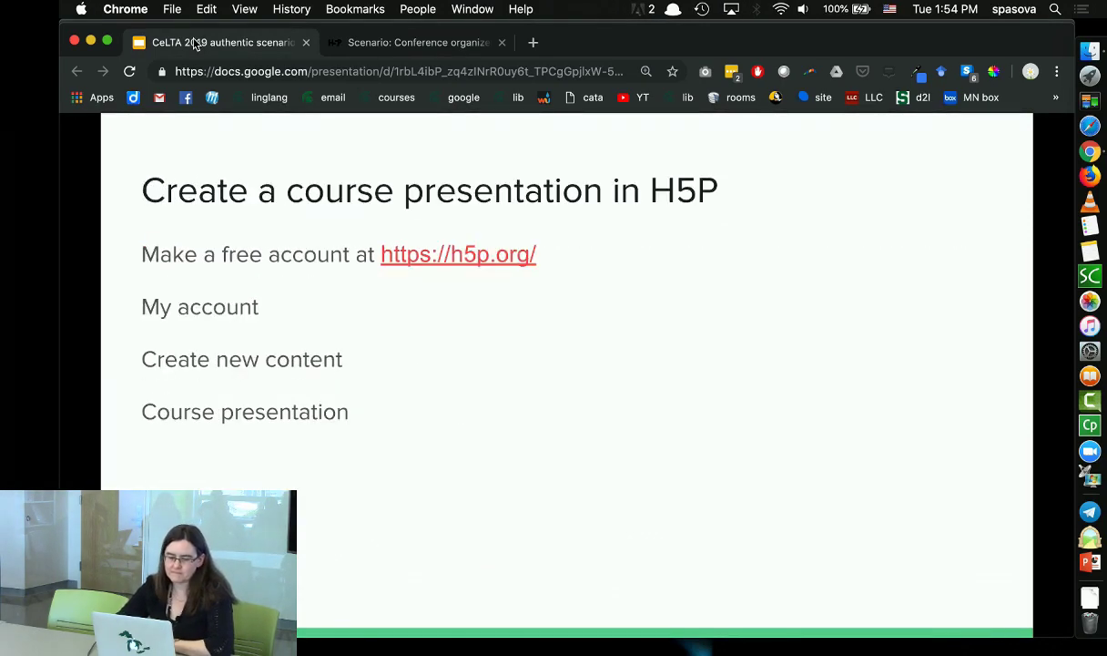
key(Right)
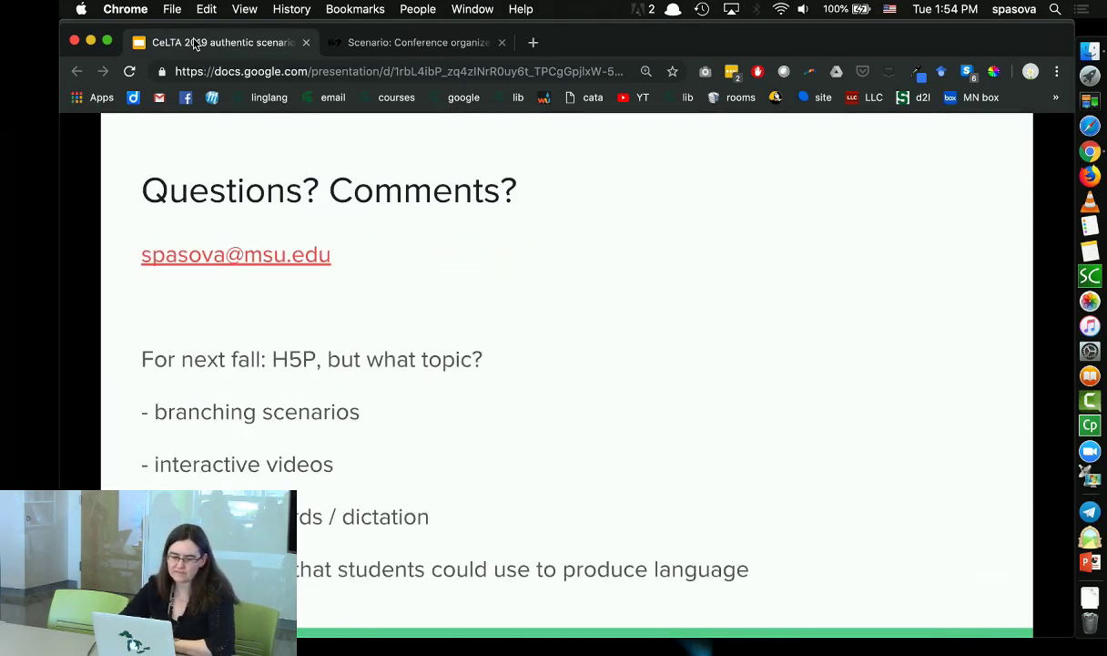
key(Left)
key(Left)
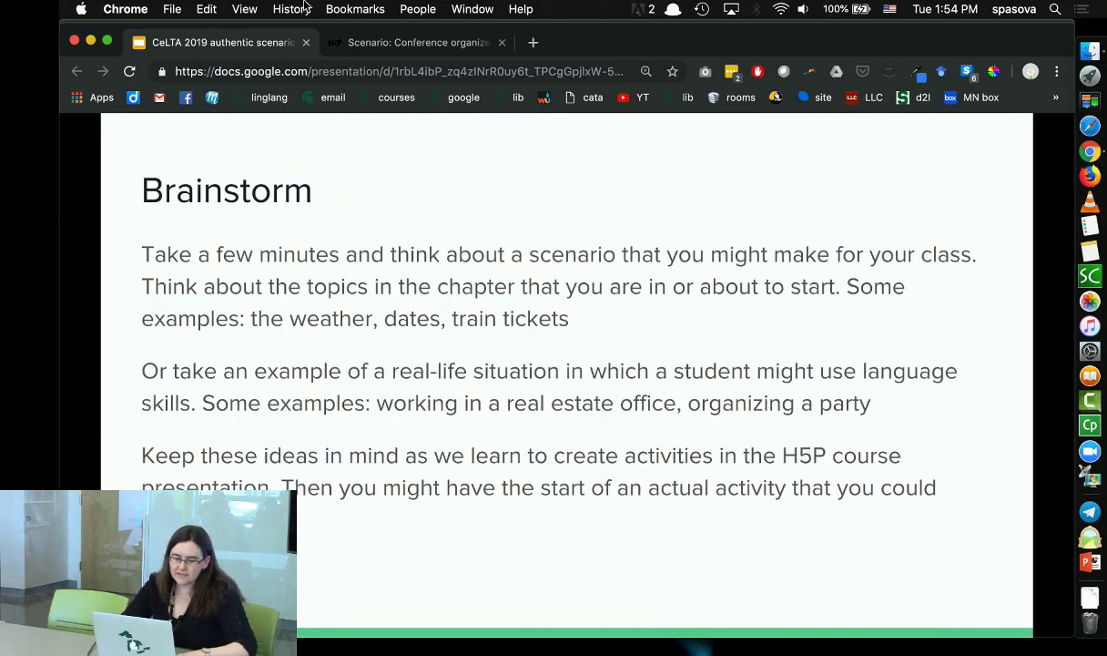
Switch back to the Conference organizer scenario and open its Course Presentation for editing.
click(382, 42)
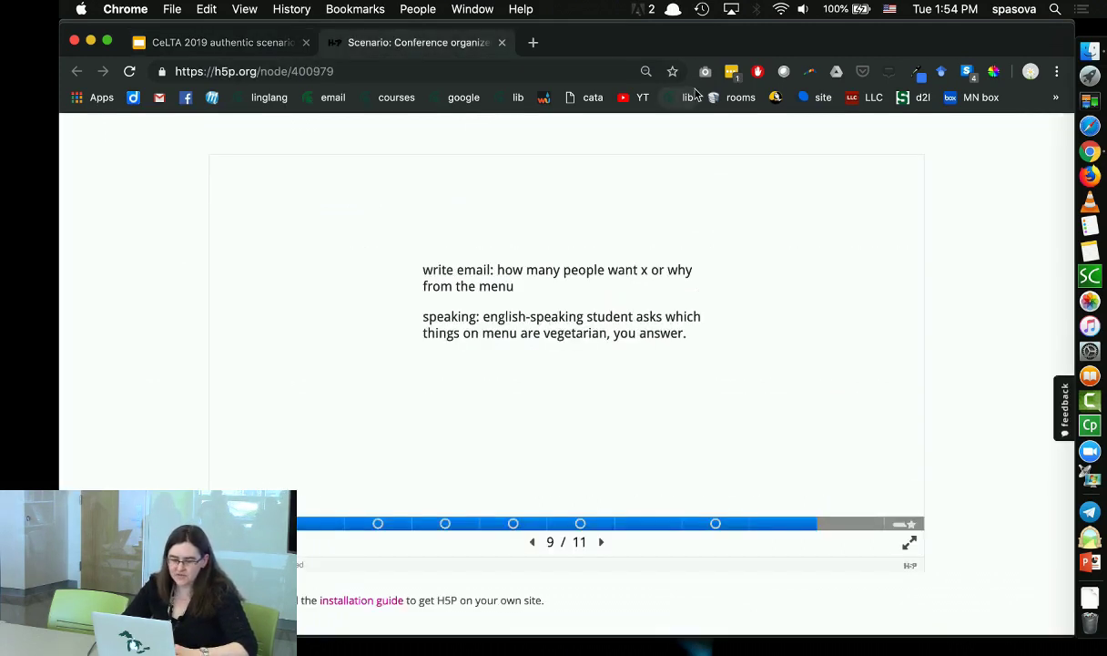
scroll(551, 256, up, 3)
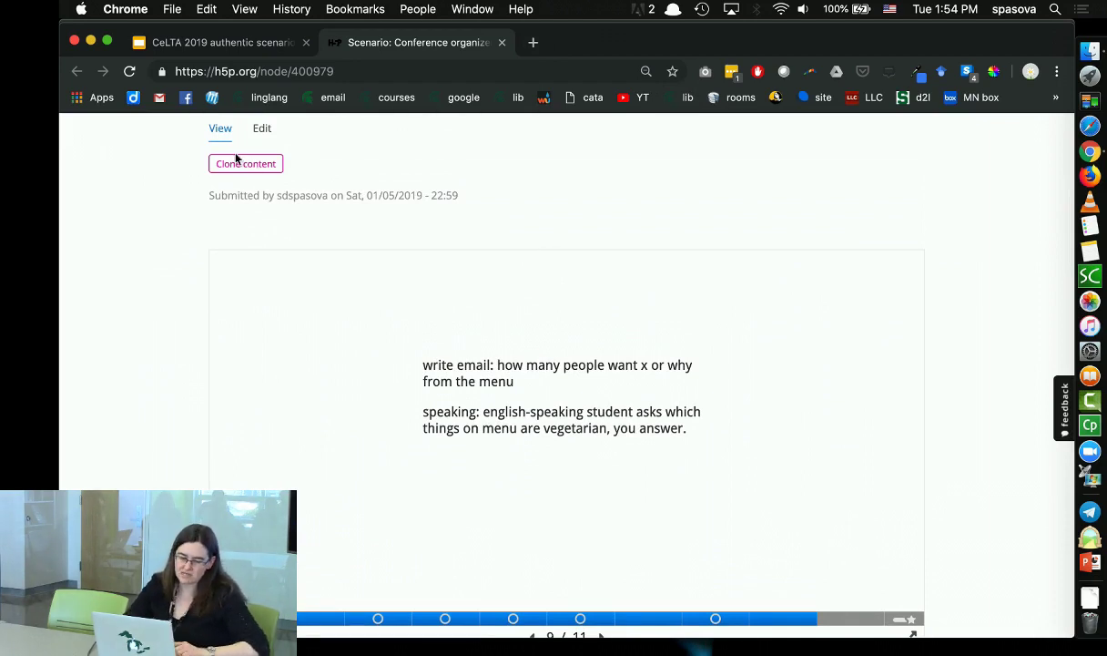
click(261, 128)
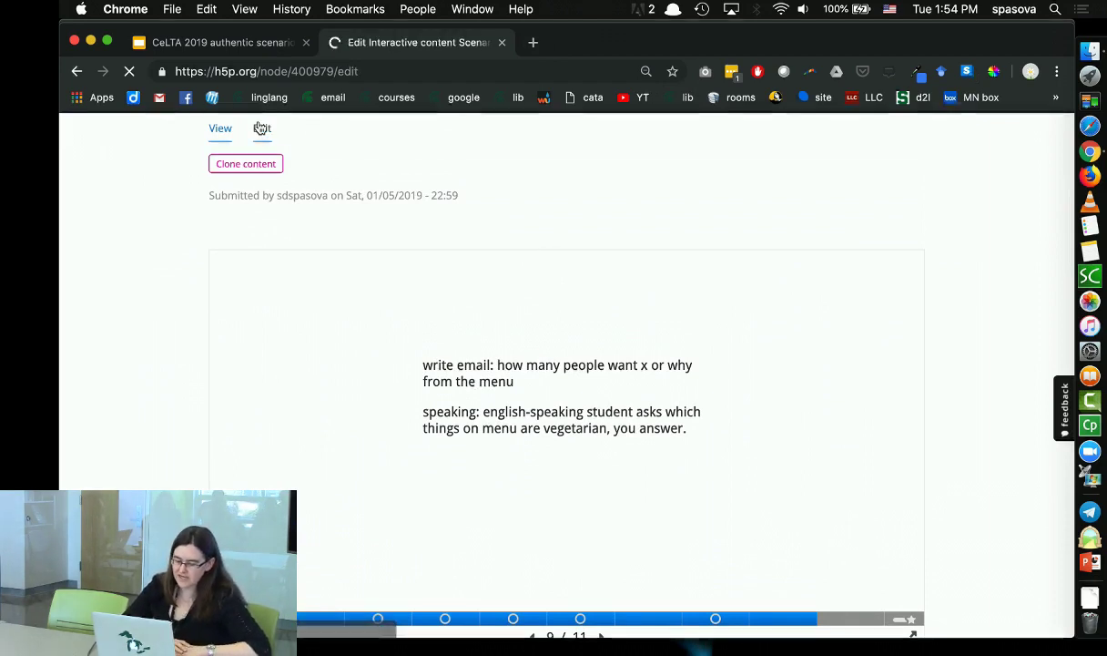
scroll(423, 292, down, 2)
scroll(422, 291, down, 1)
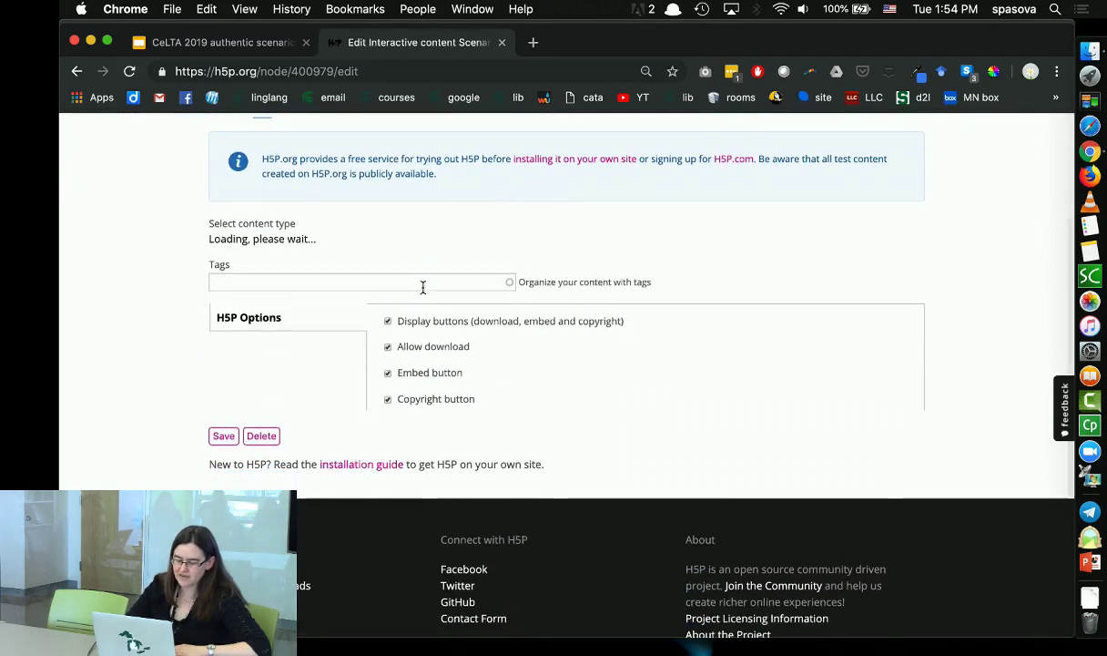
scroll(423, 291, down, 2)
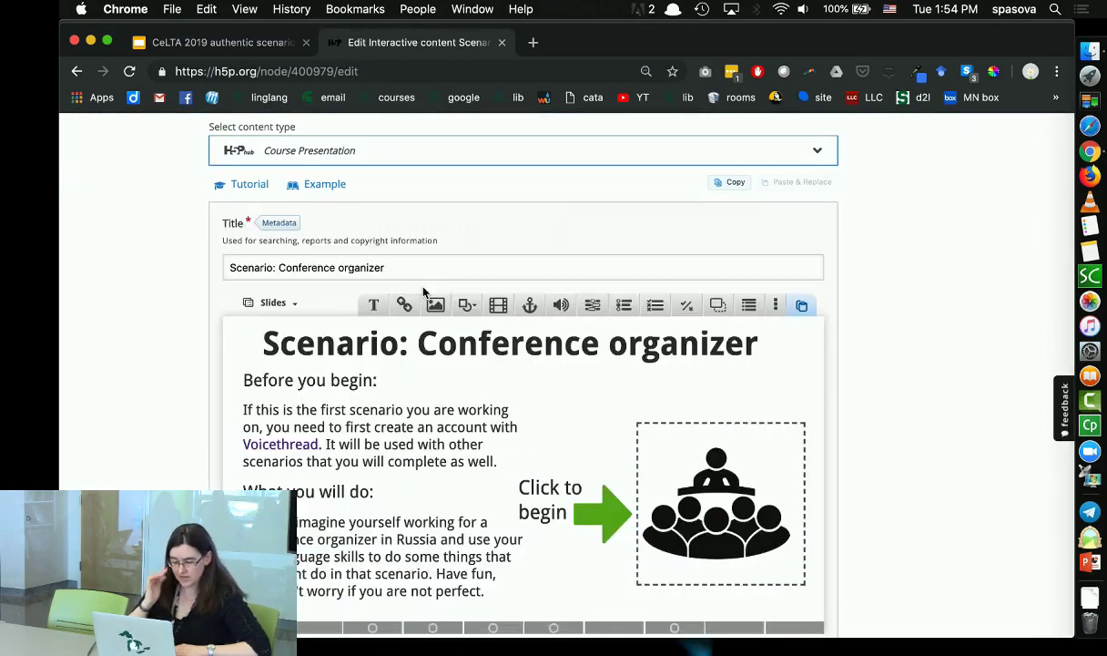
Open the Drag Text activity on slide 3, examine how its droppable dates are marked with asterisks, and close the editor.
scroll(401, 292, down, 1)
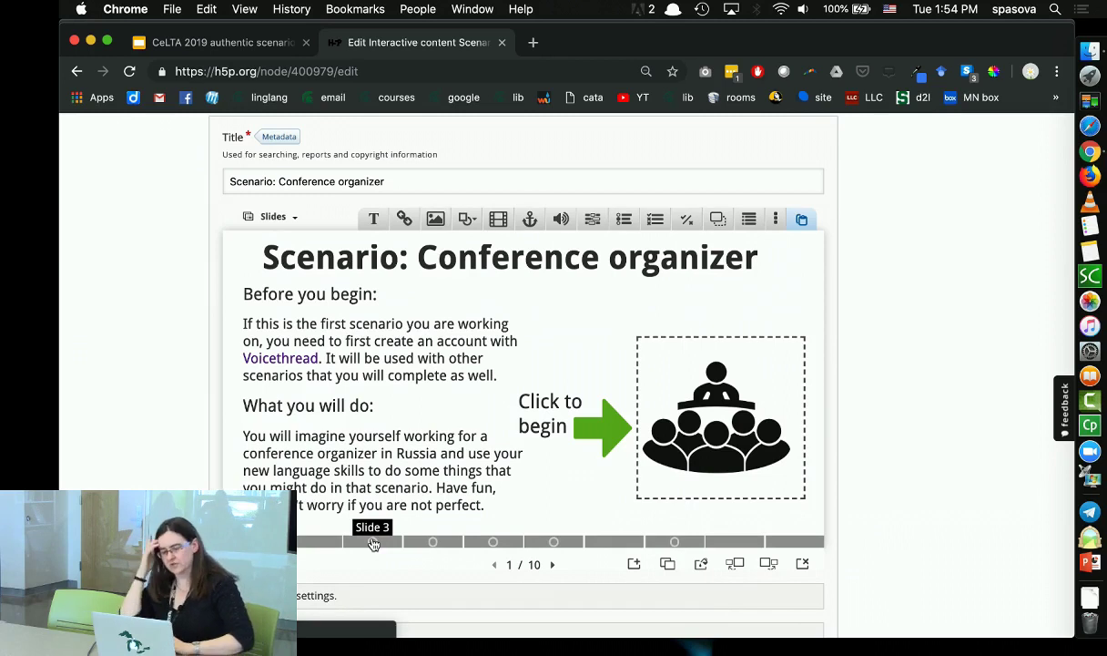
click(372, 542)
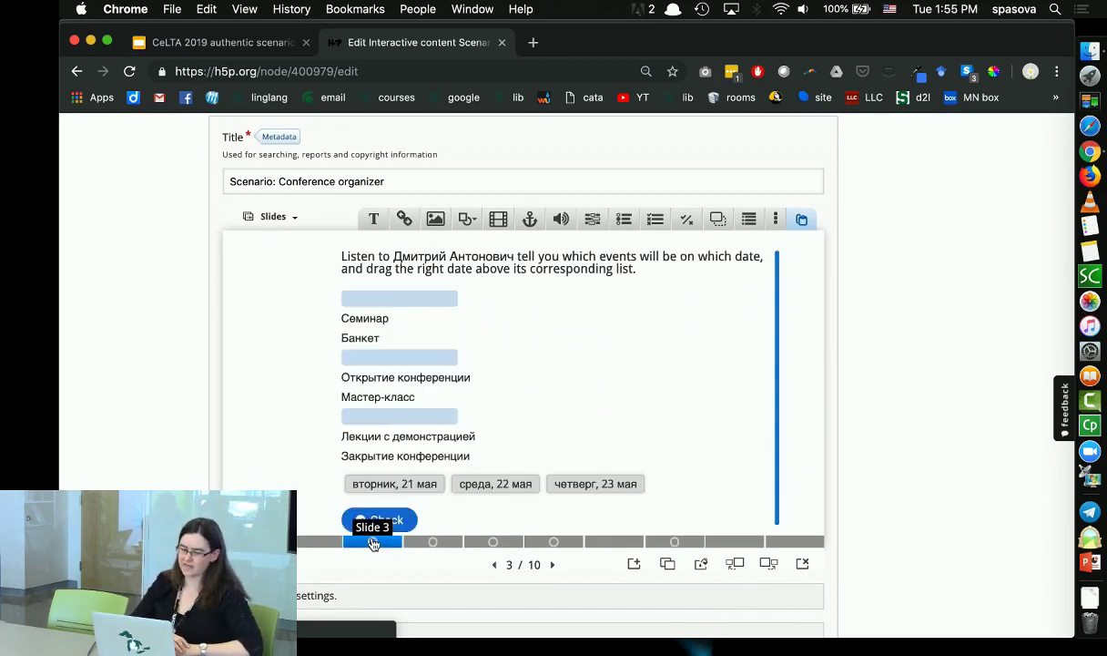
double_click(511, 385)
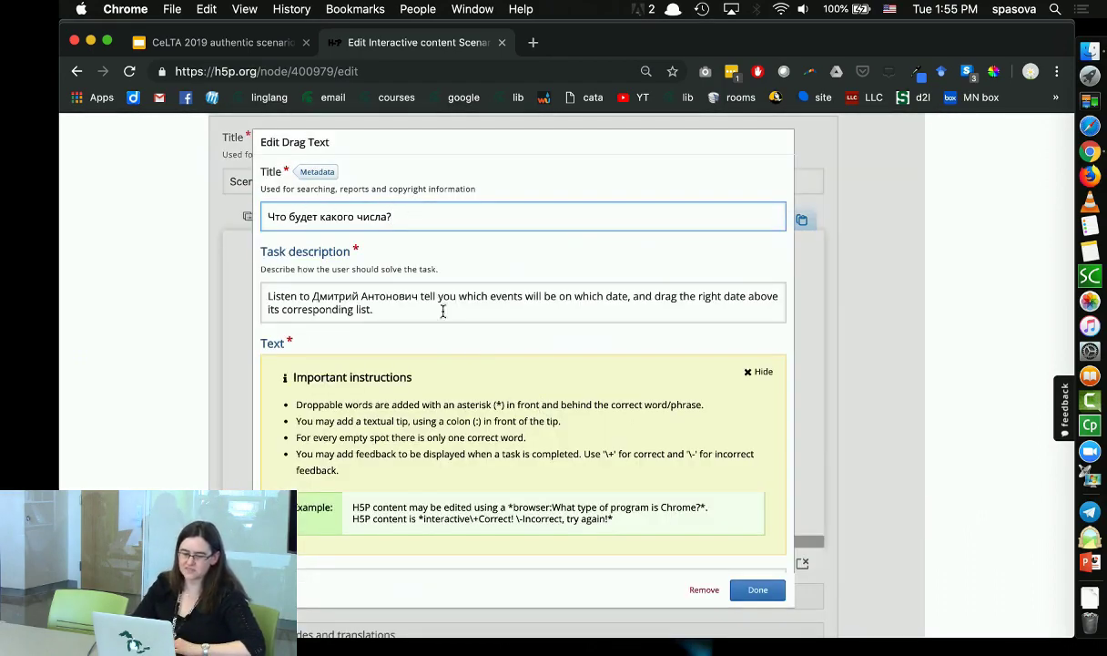
scroll(371, 314, down, 5)
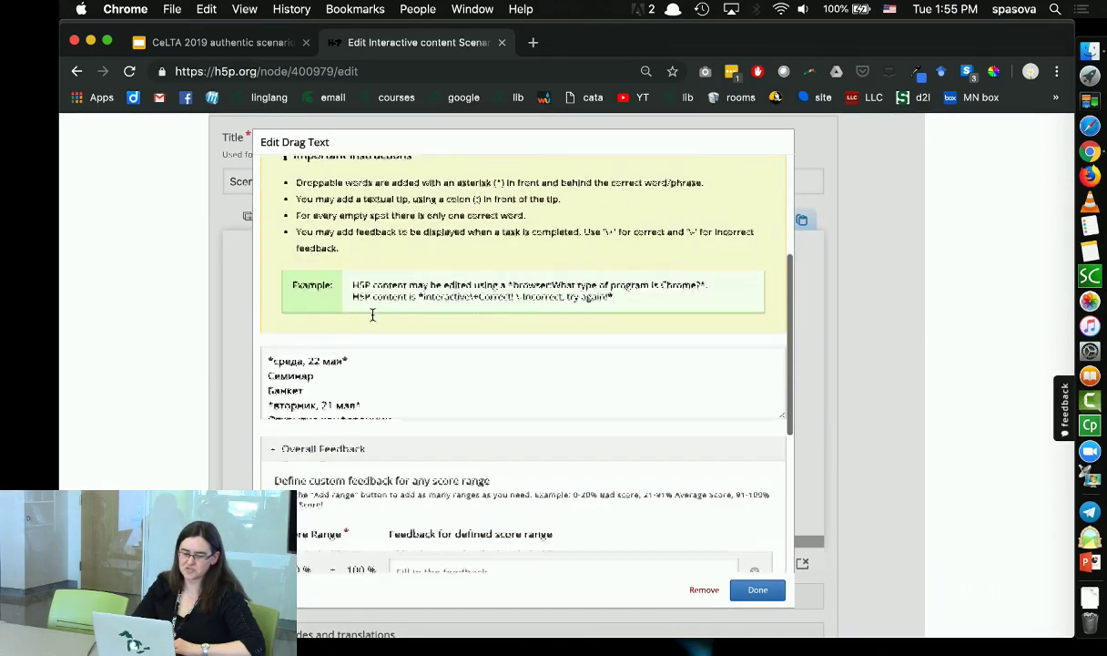
click(351, 351)
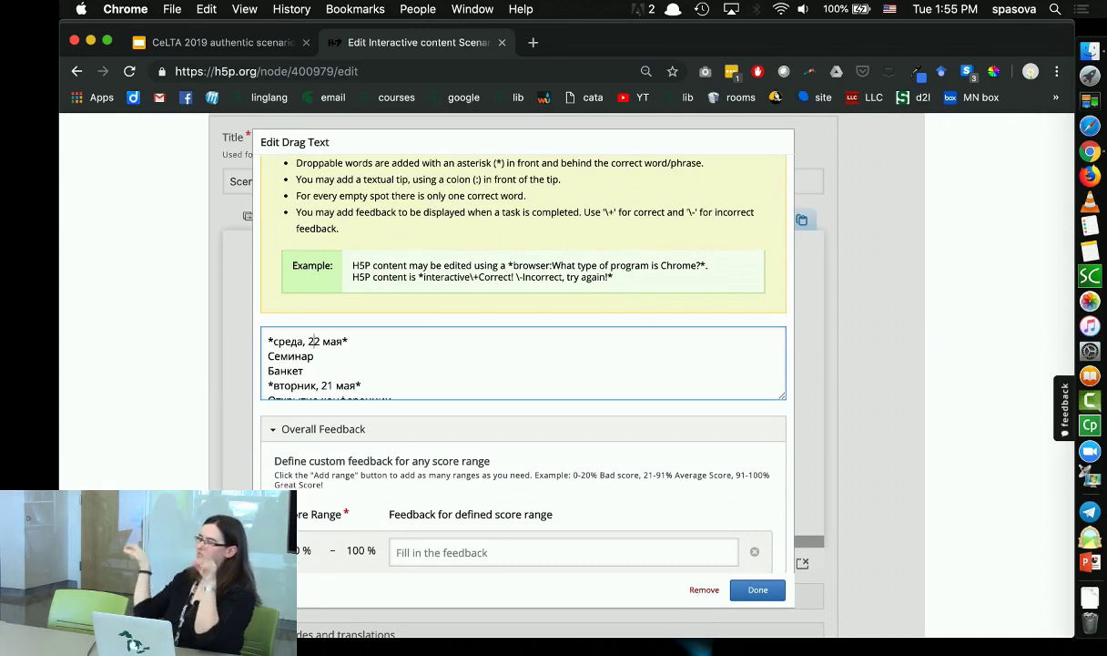
scroll(420, 373, down, 3)
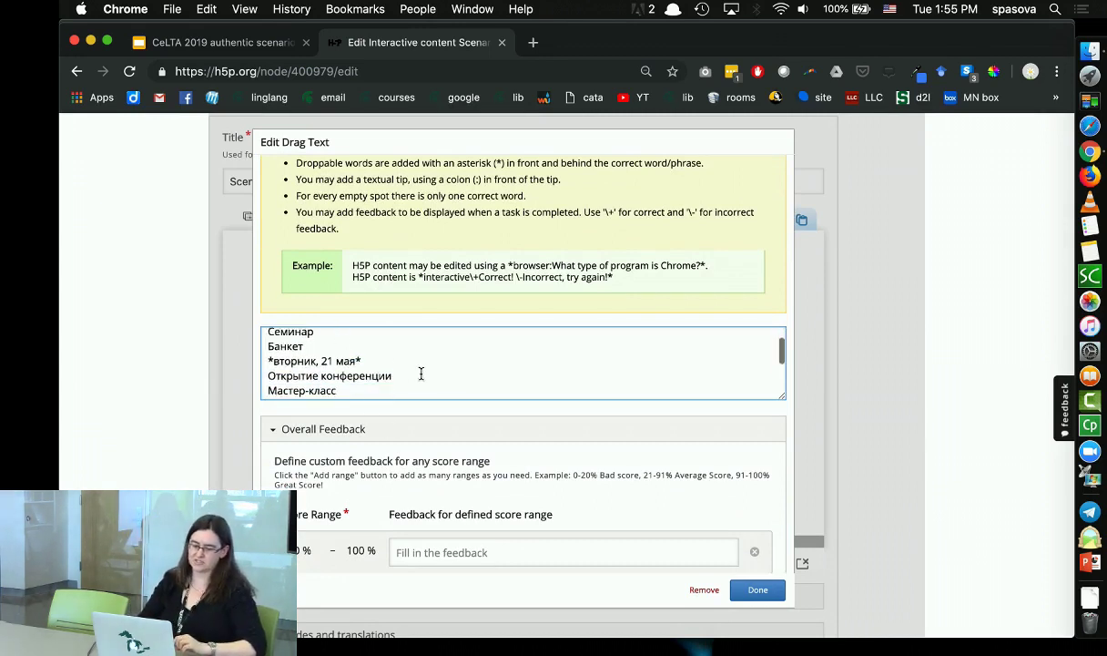
click(756, 589)
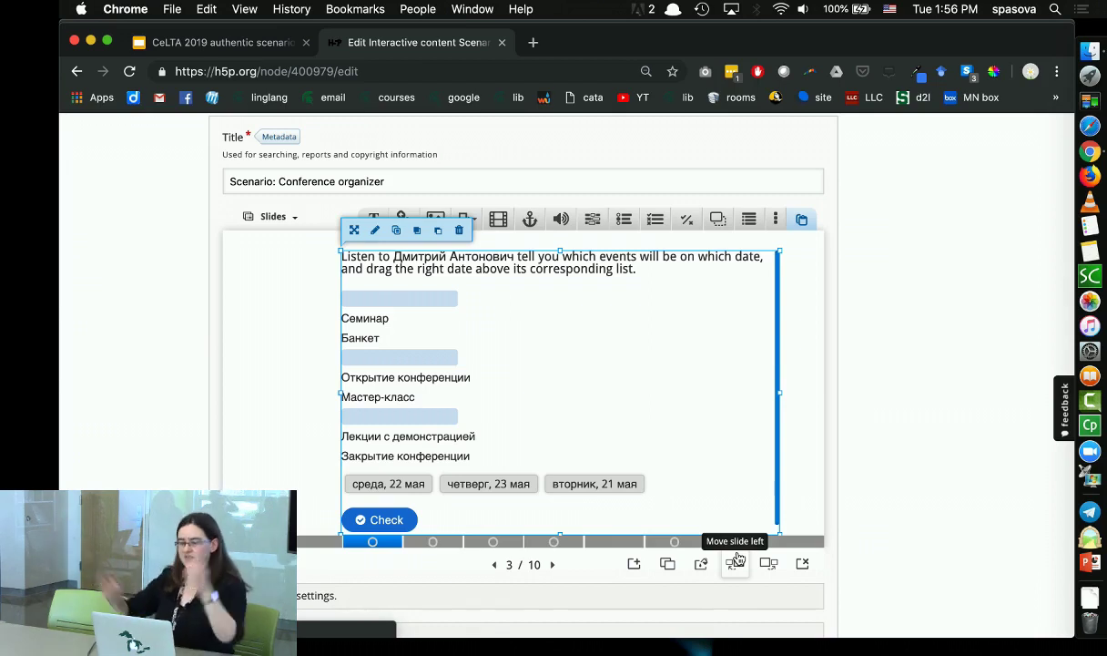
Open h5p.org in a new browser tab and show the full list of content in the account.
click(533, 43)
text(h5p.org)
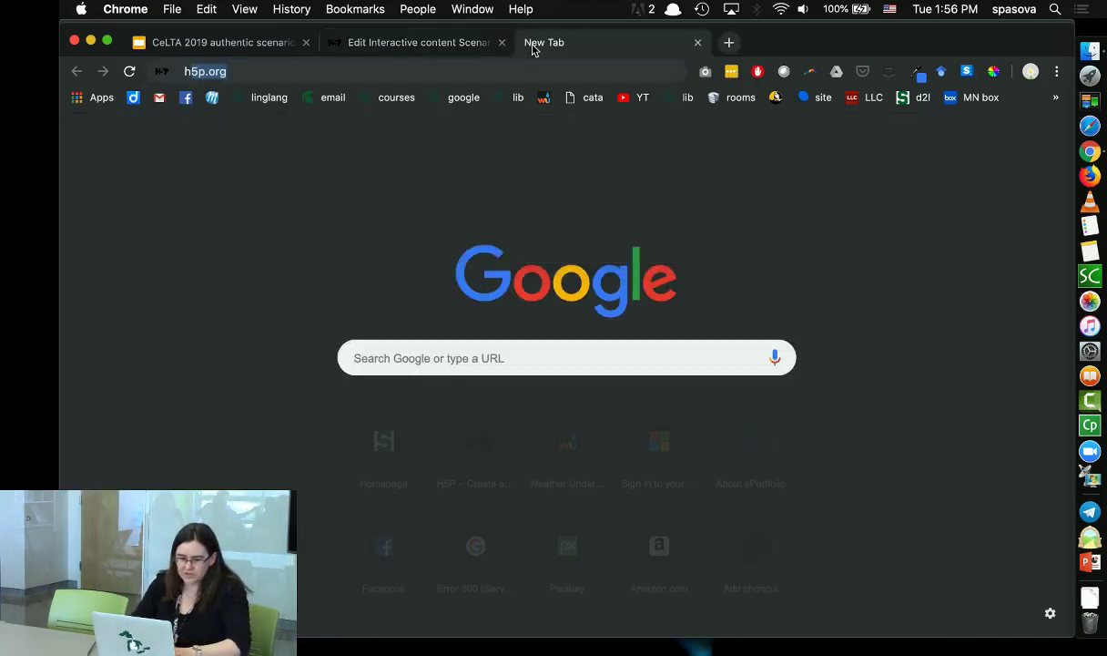
key(Return)
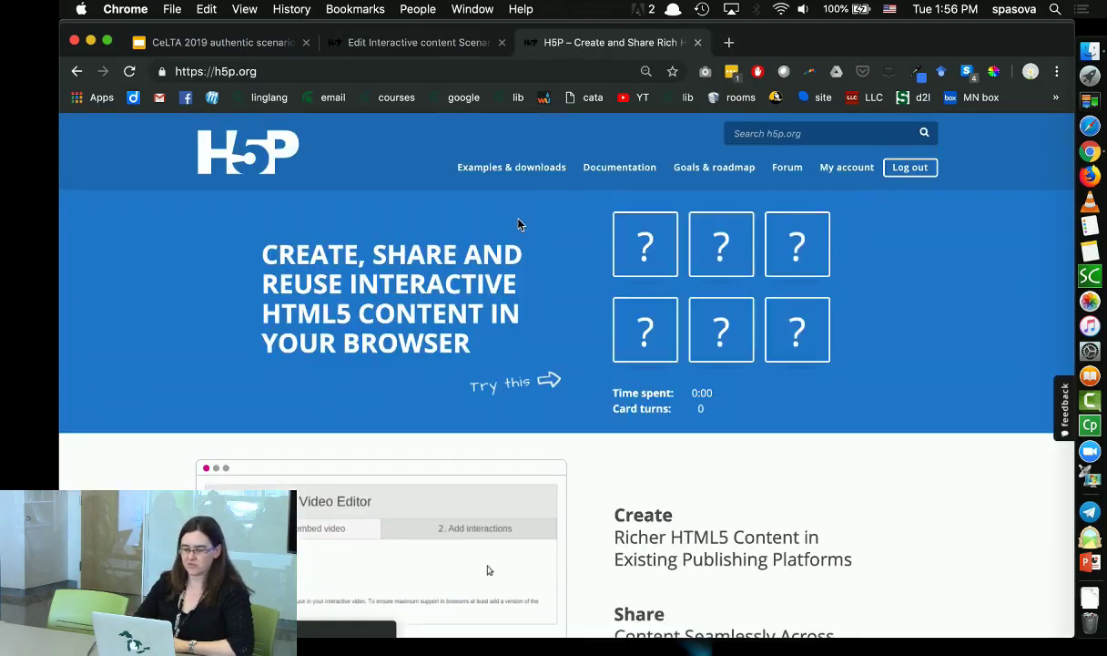
click(848, 170)
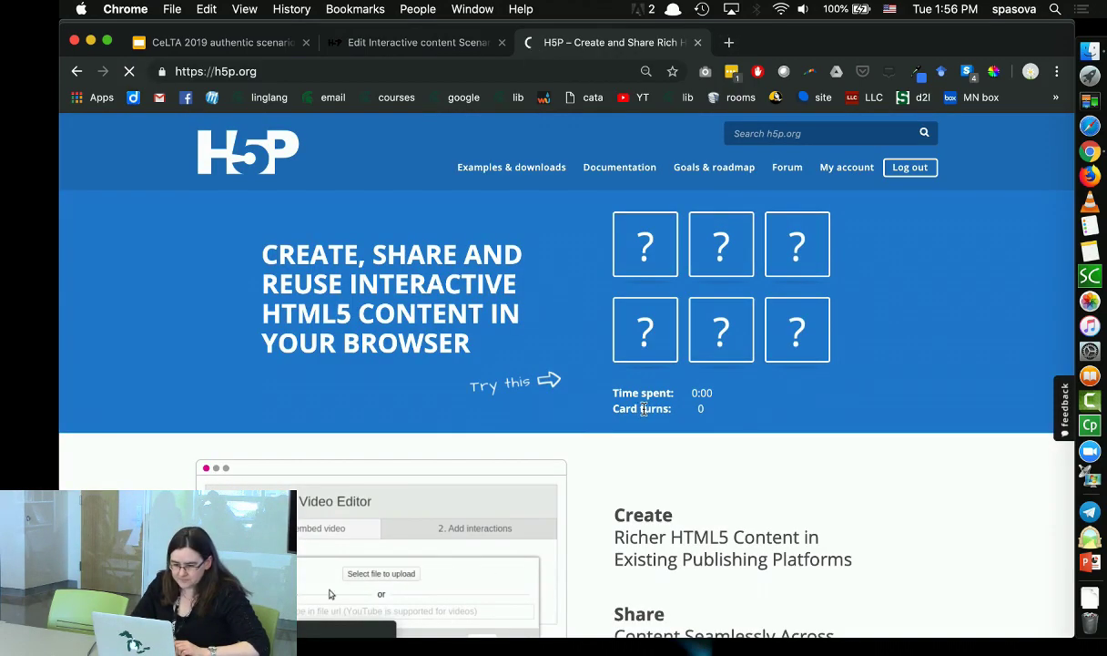
scroll(551, 428, down, 3)
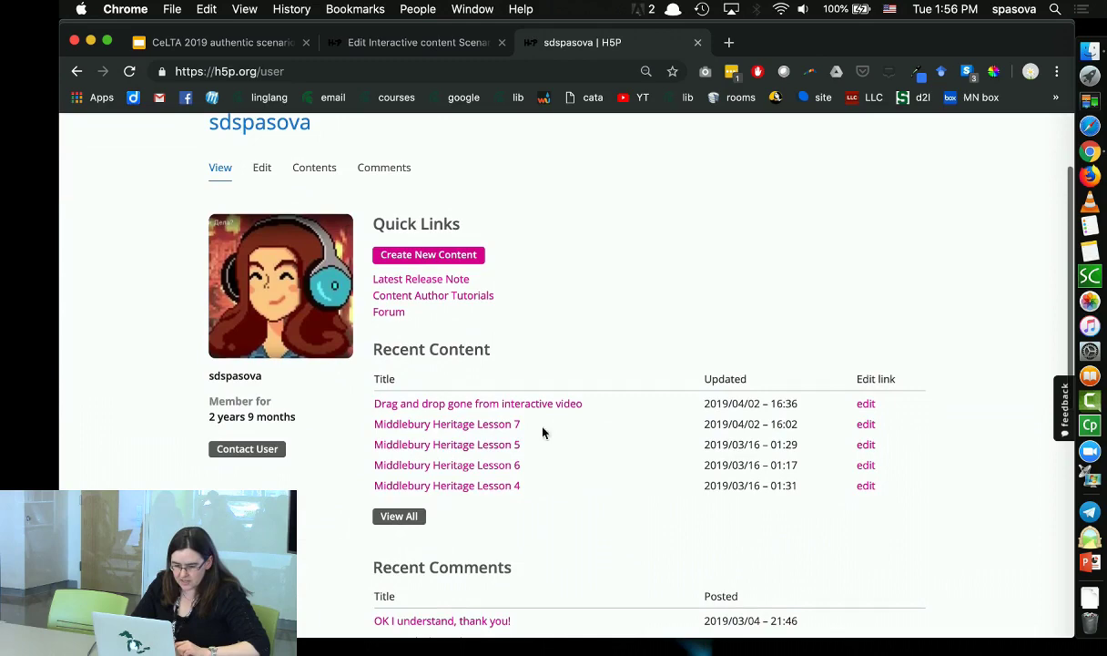
right_click(407, 519)
click(396, 518)
click(398, 517)
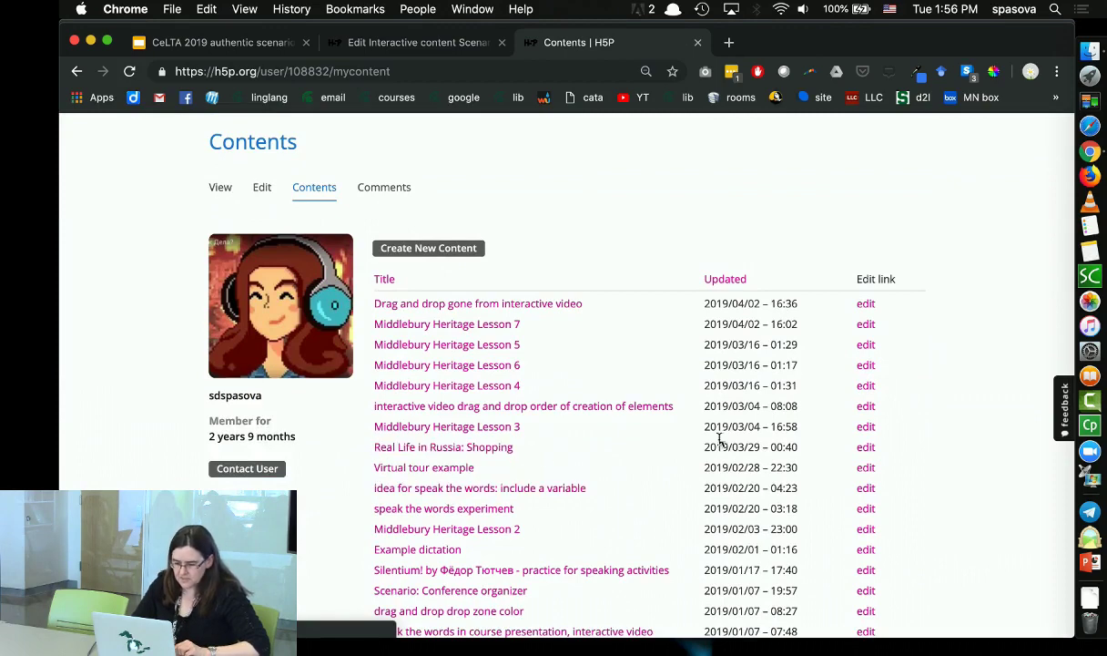
Open "Real Life in Russia: Shopping" for editing and examine its Branching Scenario structure.
click(866, 447)
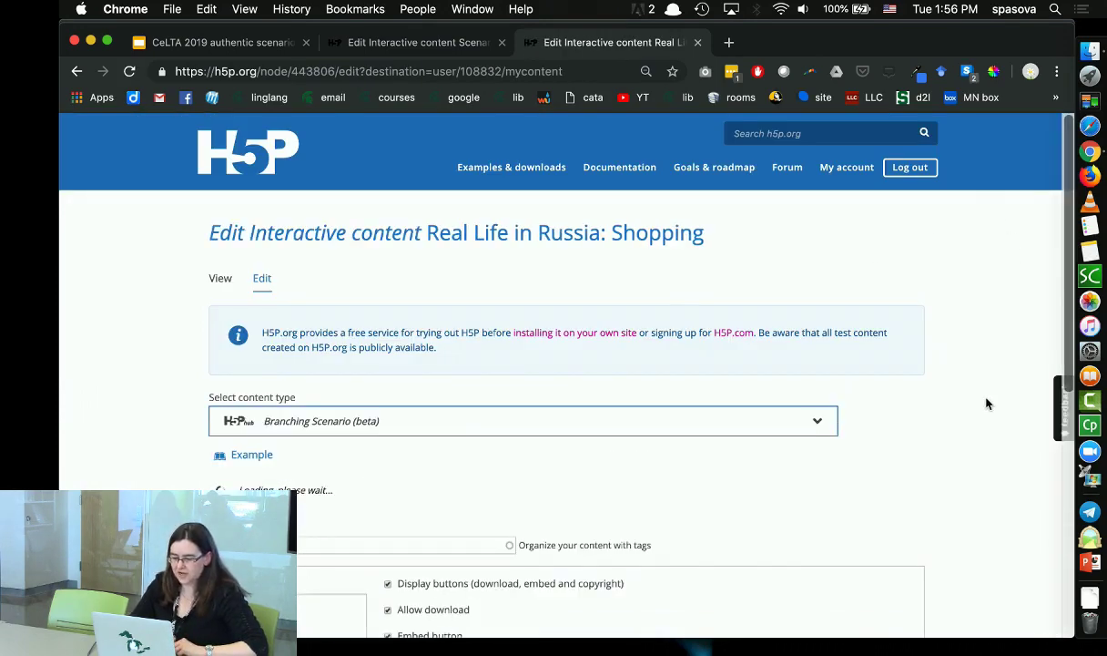
scroll(986, 403, down, 3)
scroll(986, 400, down, 5)
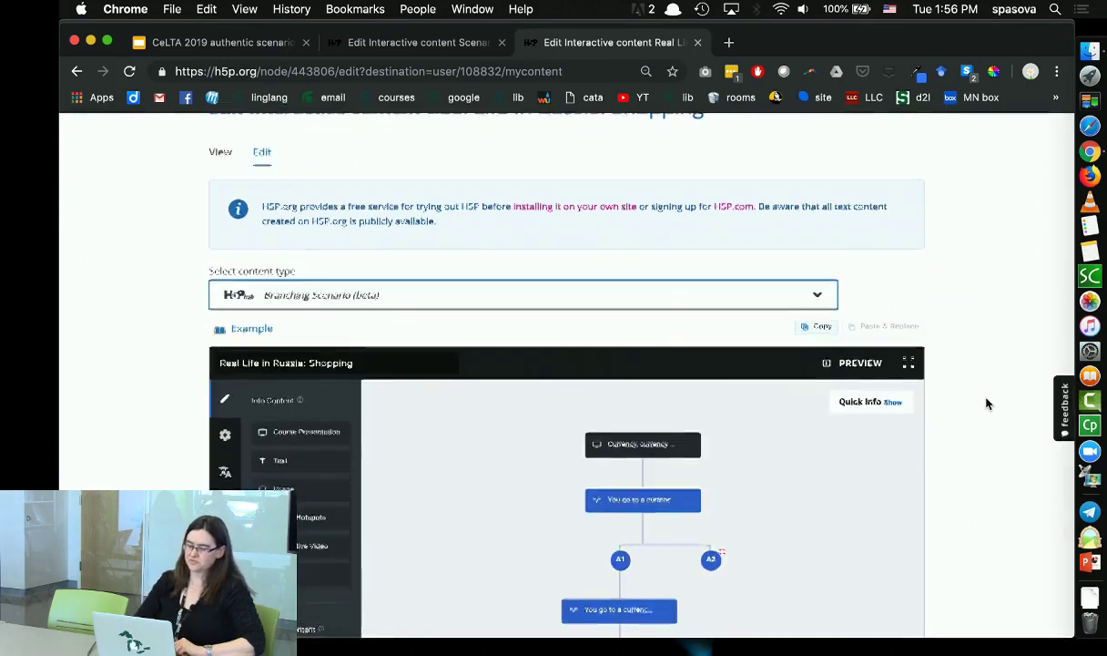
Open the first Course Presentation node, "Currency, currency exchange", in the branching tree, view its first slide, and close it.
scroll(582, 447, down, 2)
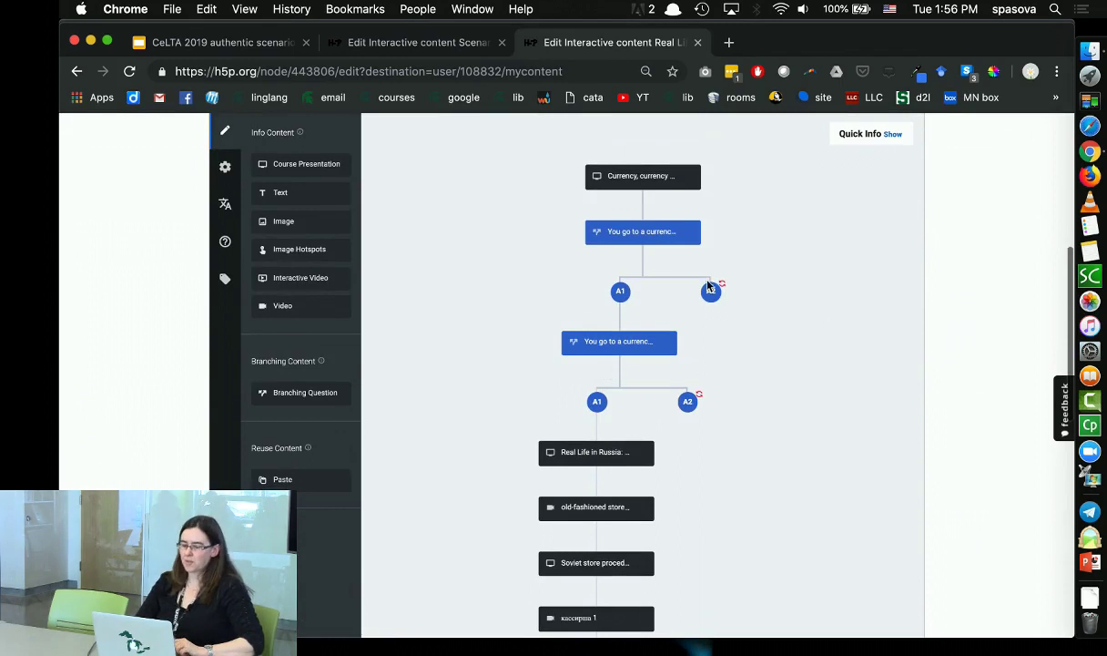
click(665, 187)
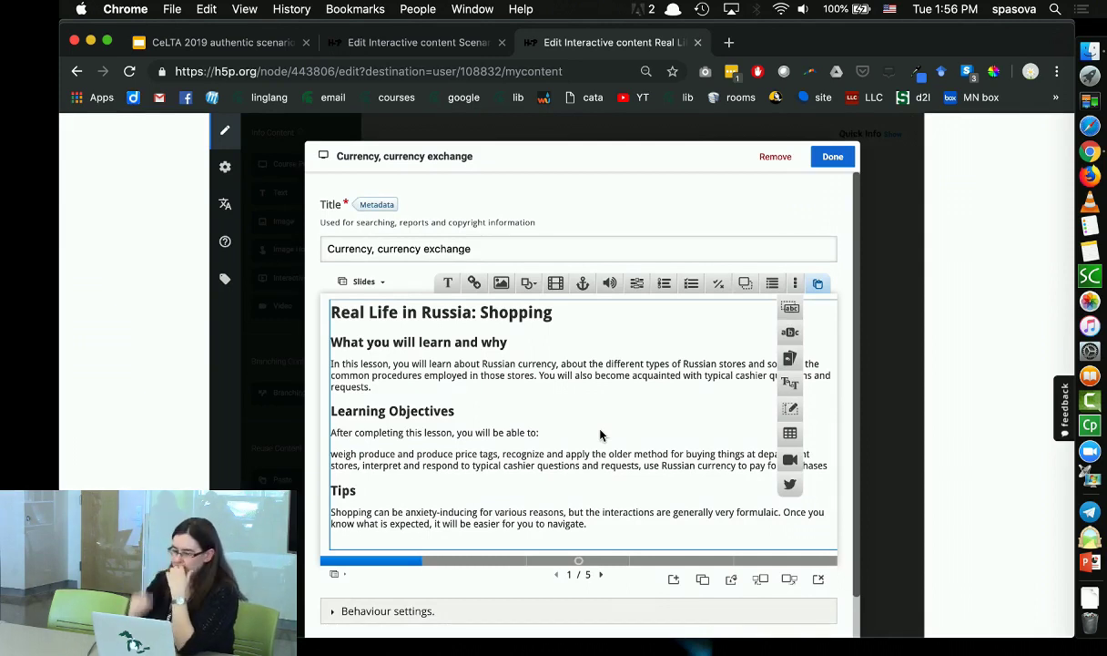
click(831, 158)
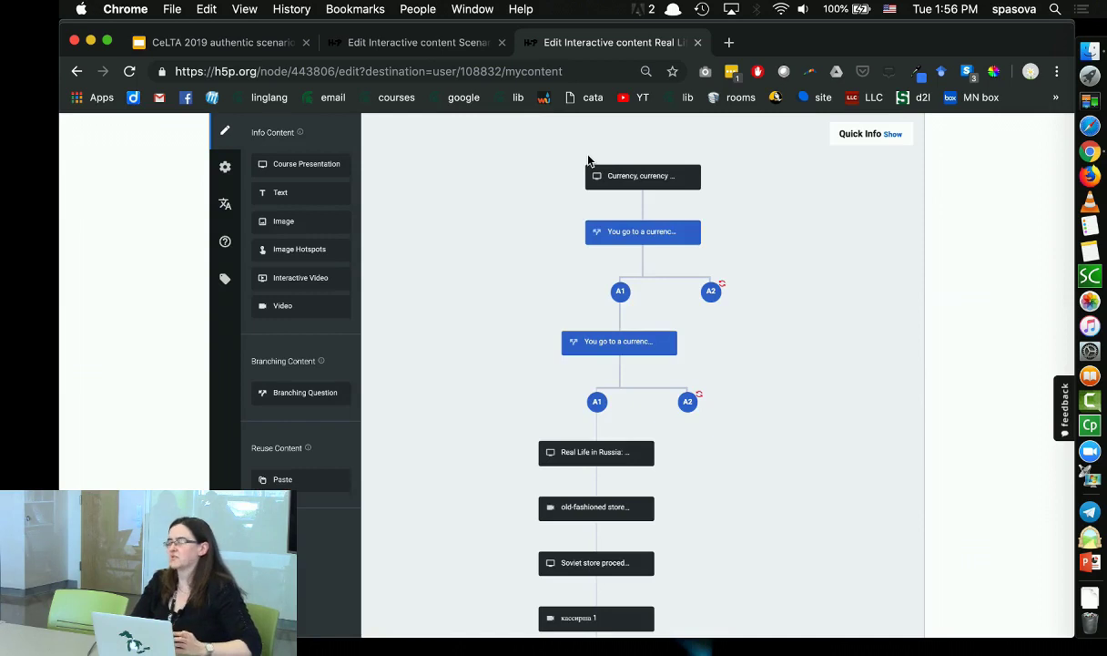
Return to the Conference organizer scenario editor and go to slide 5 with the shuttle schedule activity.
click(372, 44)
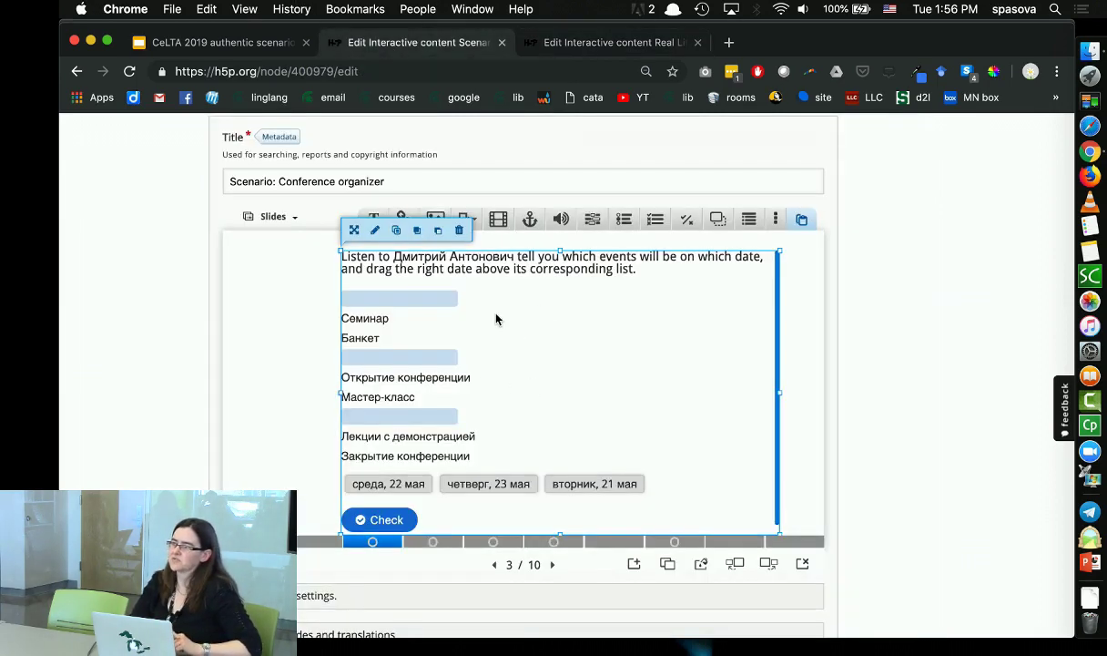
click(435, 542)
click(492, 543)
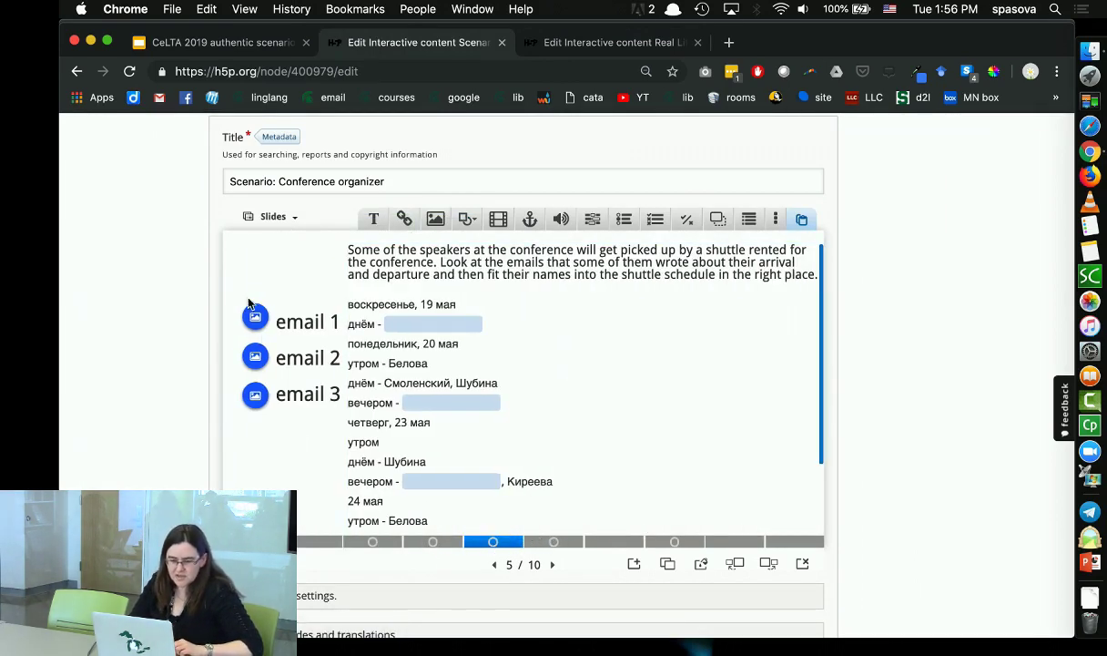
Open the email 1 image on slide 5, examine its alternative text and display-as-button settings, and close the editor.
double_click(255, 315)
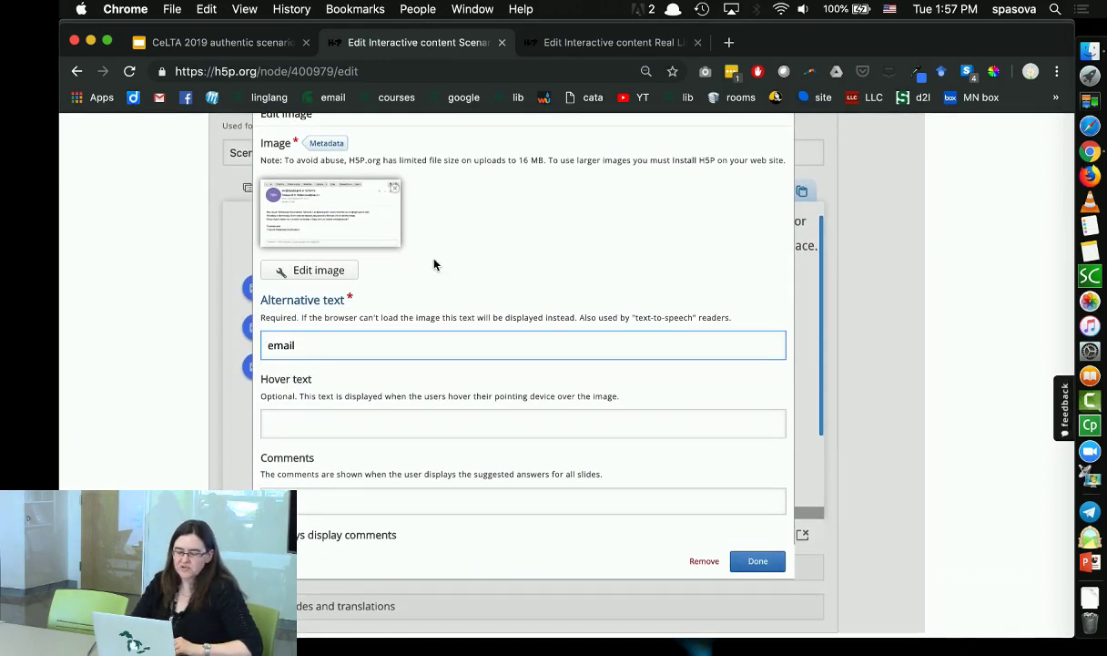
scroll(371, 408, down, 2)
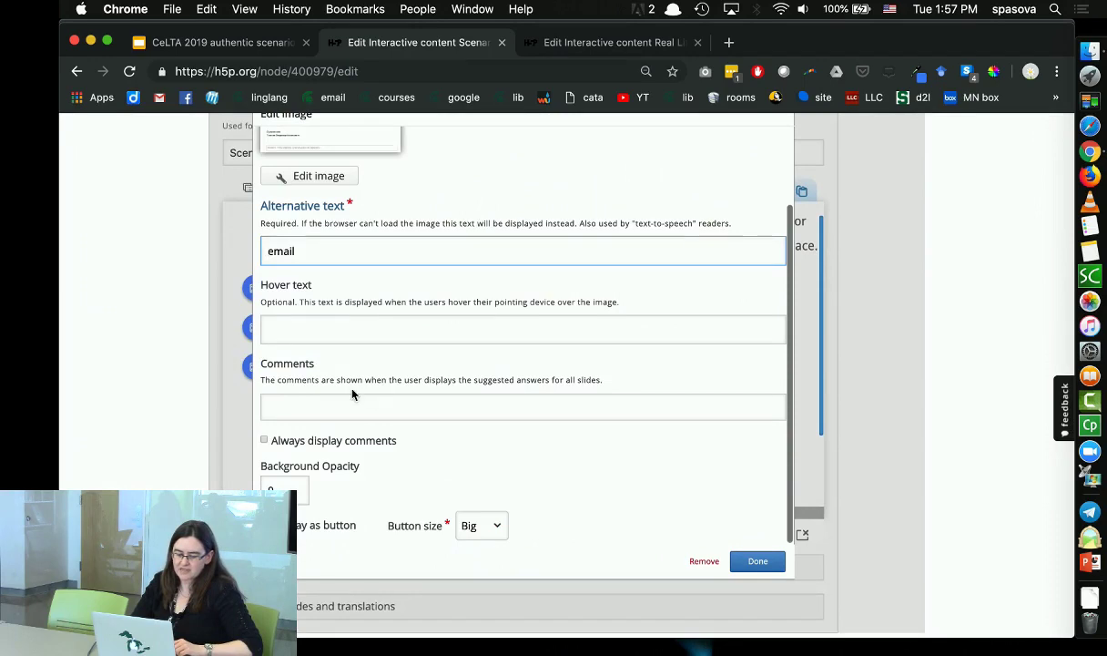
scroll(354, 392, up, 2)
scroll(353, 393, up, 2)
scroll(353, 392, down, 2)
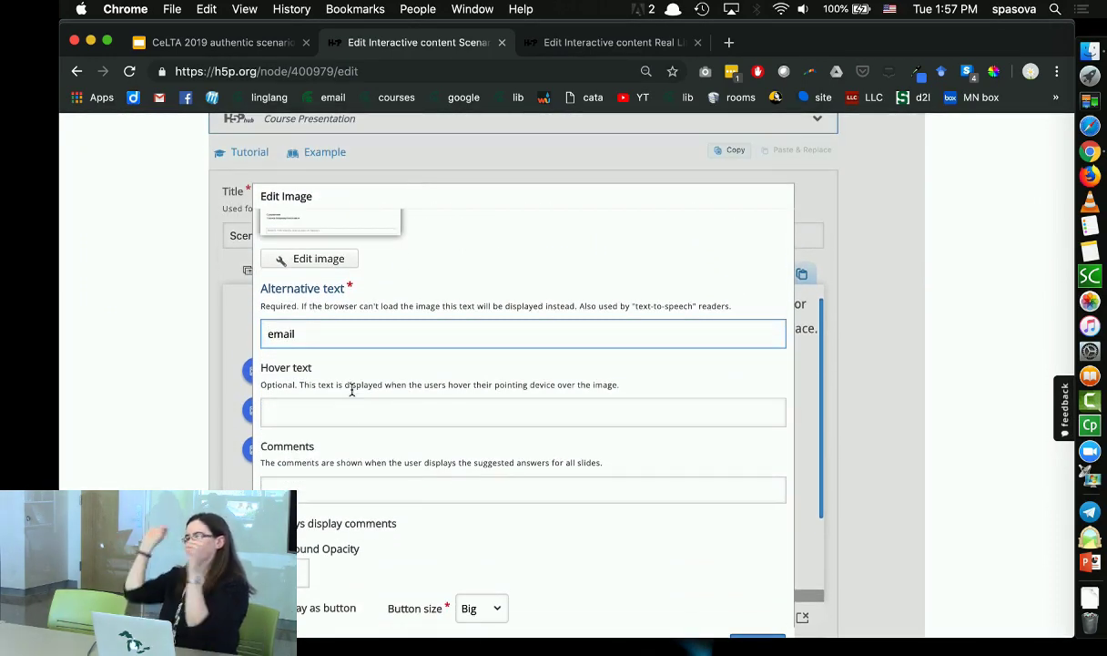
scroll(546, 419, down, 2)
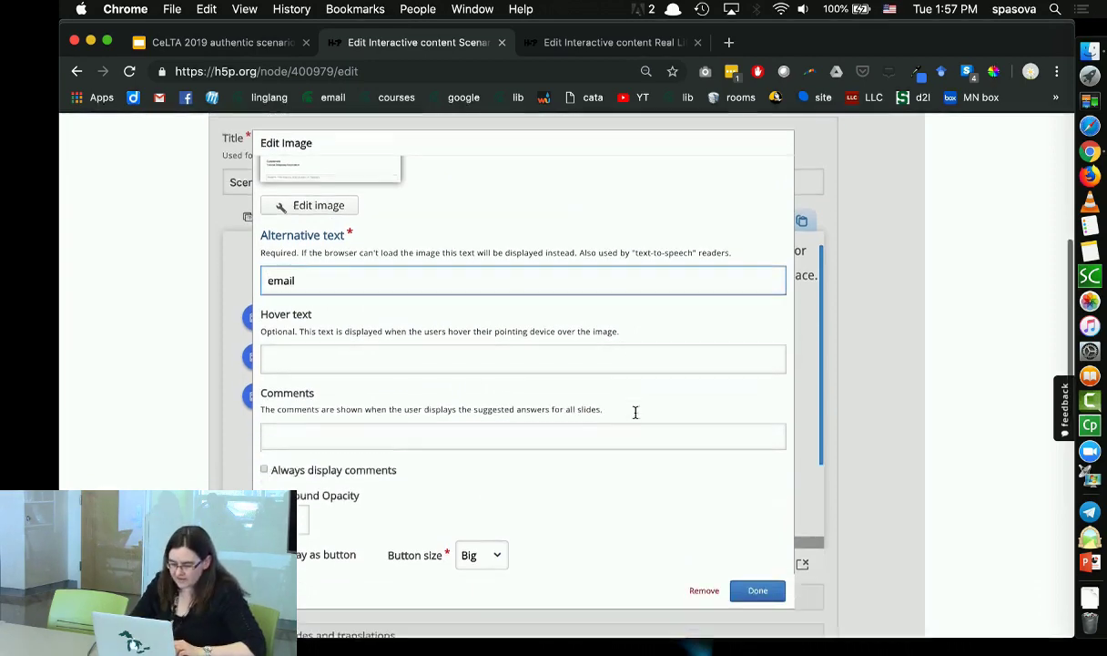
click(759, 580)
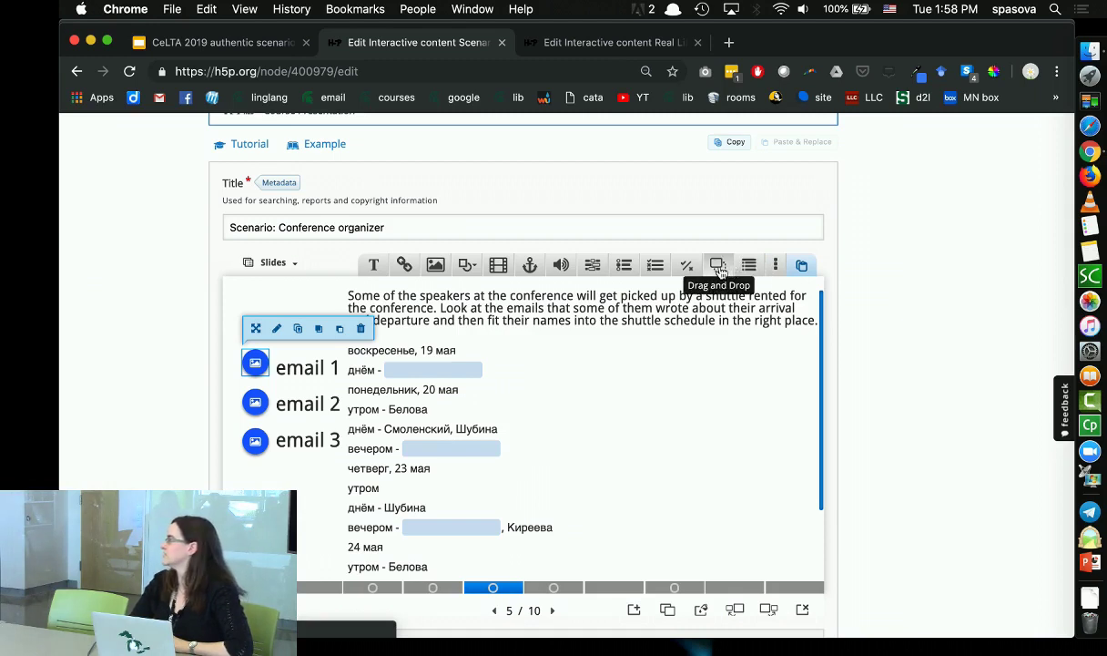
Show the additional activity types that can be inserted on the slide, and close the list.
click(775, 264)
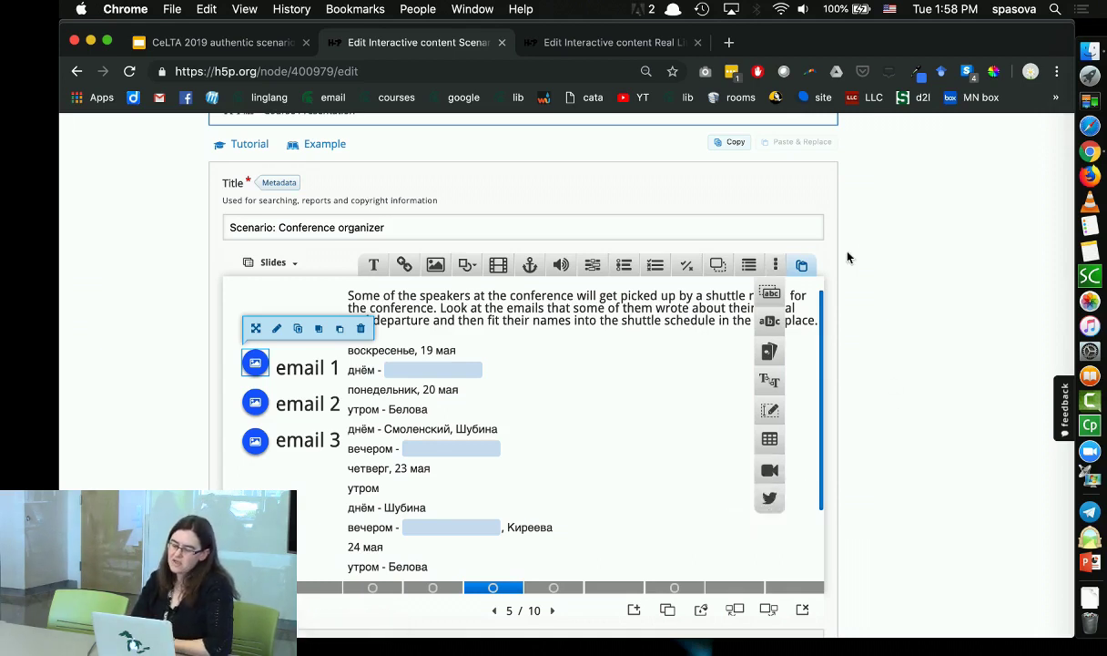
click(700, 340)
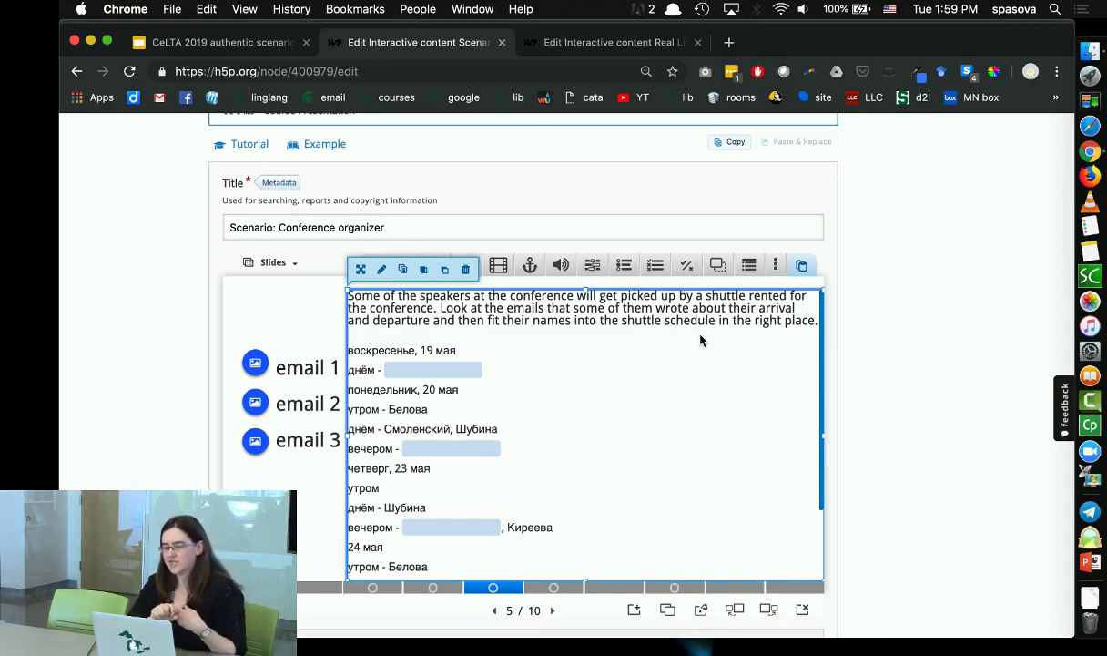
Switch to the CeLTA 2019 Google Slides presentation and advance from the Brainstorm slide to the "Questions? Comments?" slide.
click(216, 42)
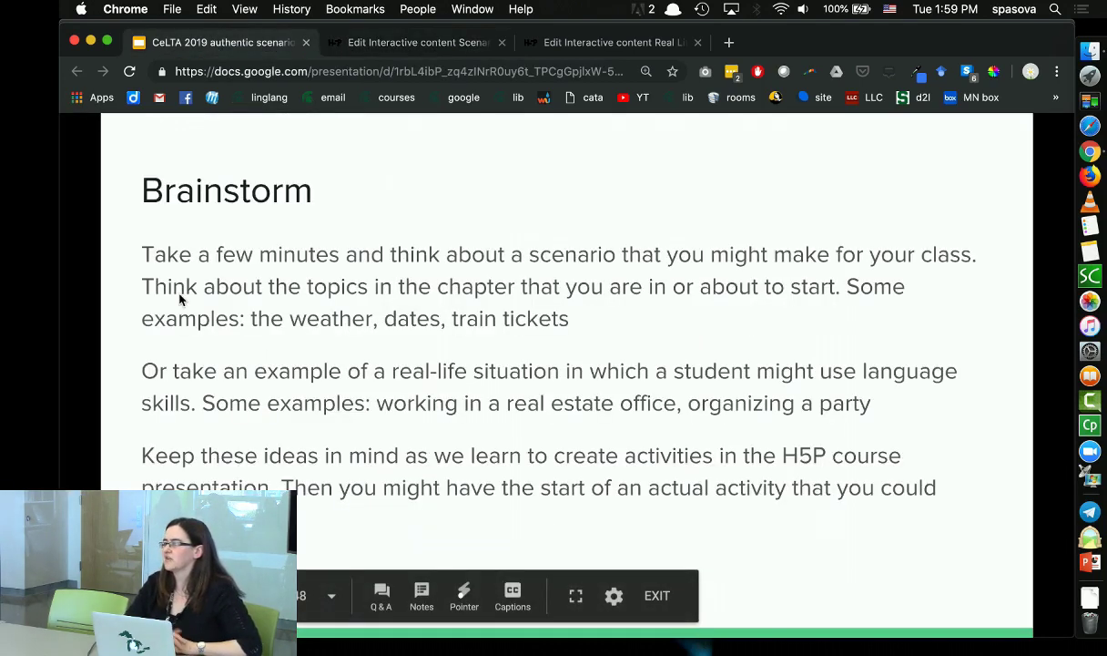
key(Right)
key(Right)
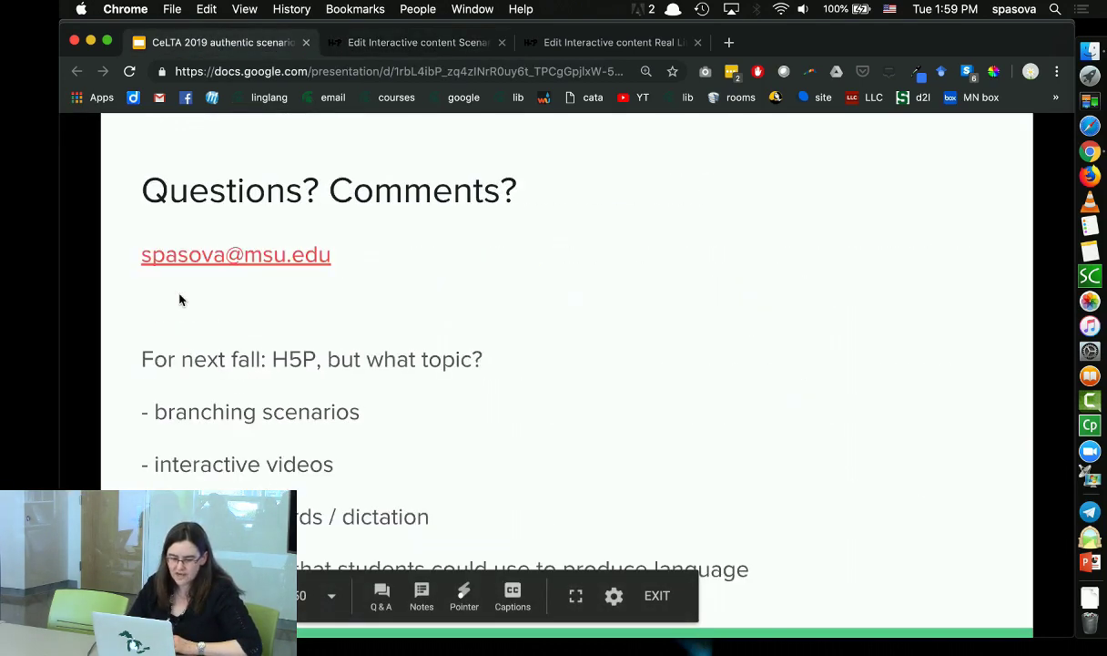